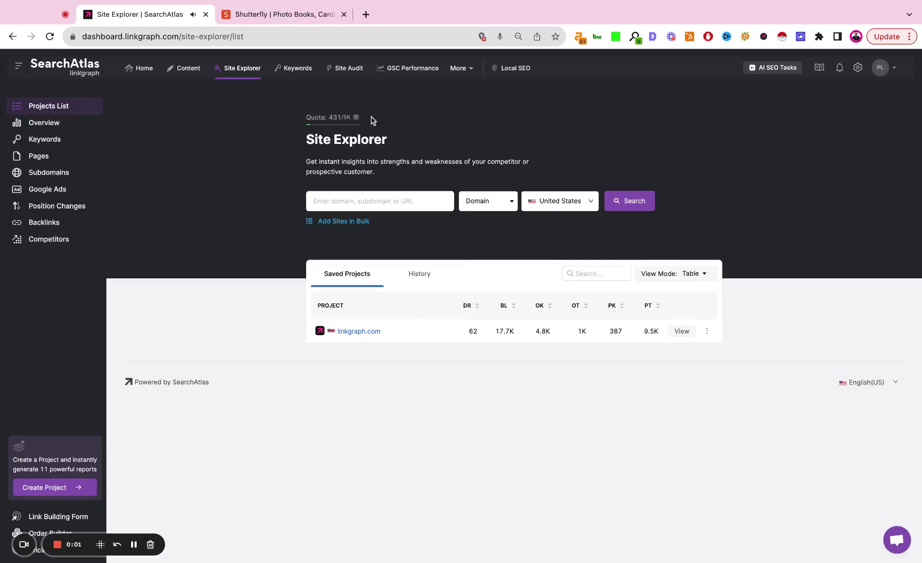
# - Expand the Domain scope dropdown beside the Site Explorer search field to see Domain, Sub Domain and Target Page
pyautogui.tripleClick(305, 145)
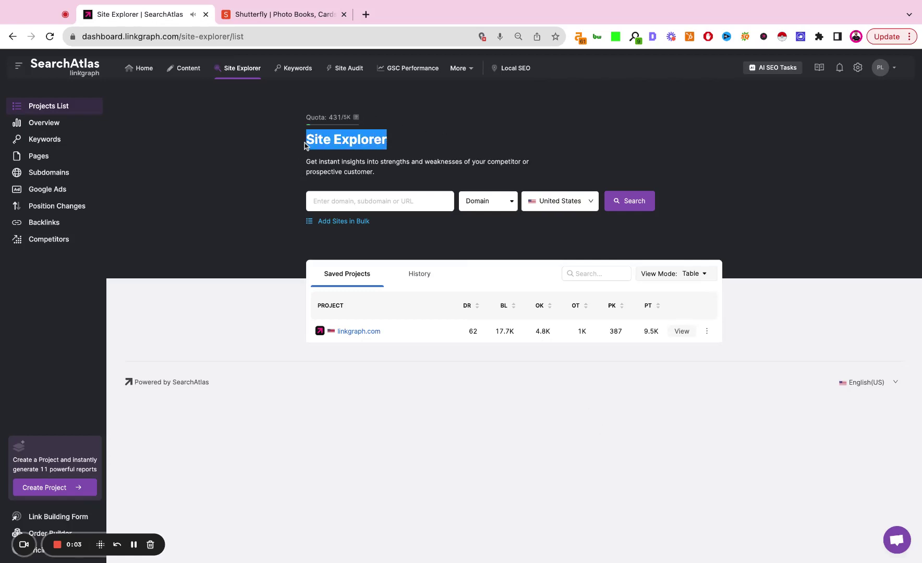
pyautogui.click(396, 144)
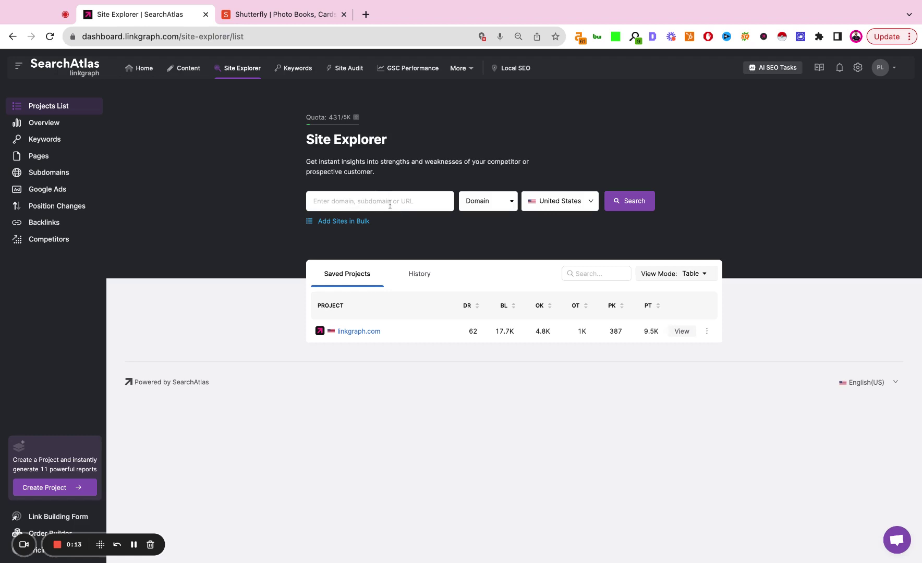
pyautogui.click(499, 207)
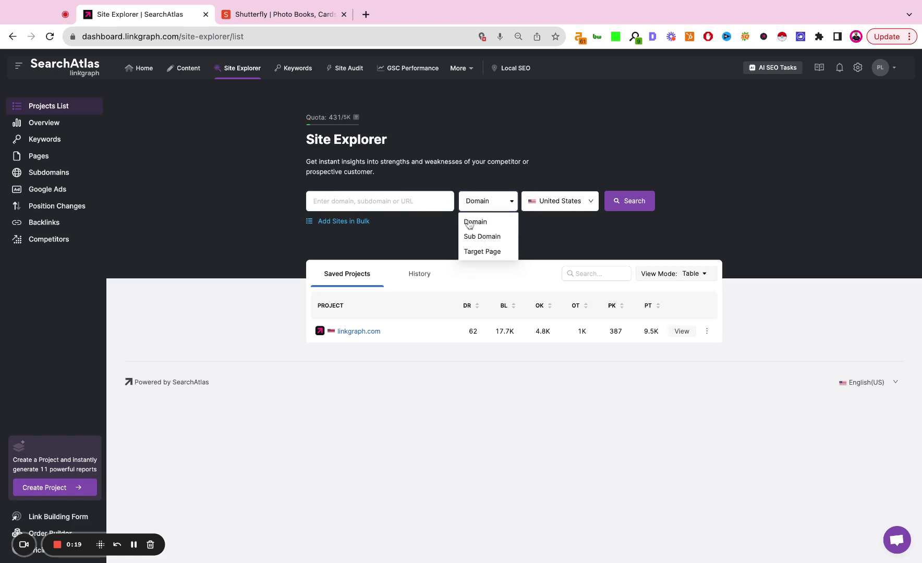
# - Open Add Sites in Bulk and review its country and site-type lists, keeping United States and Domain
pyautogui.click(354, 225)
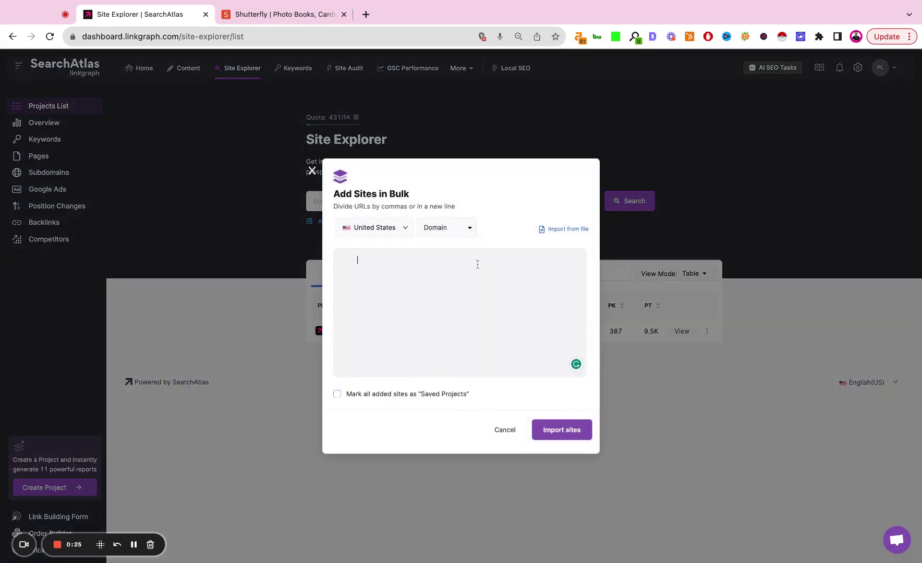
pyautogui.click(404, 228)
pyautogui.click(432, 230)
pyautogui.click(434, 228)
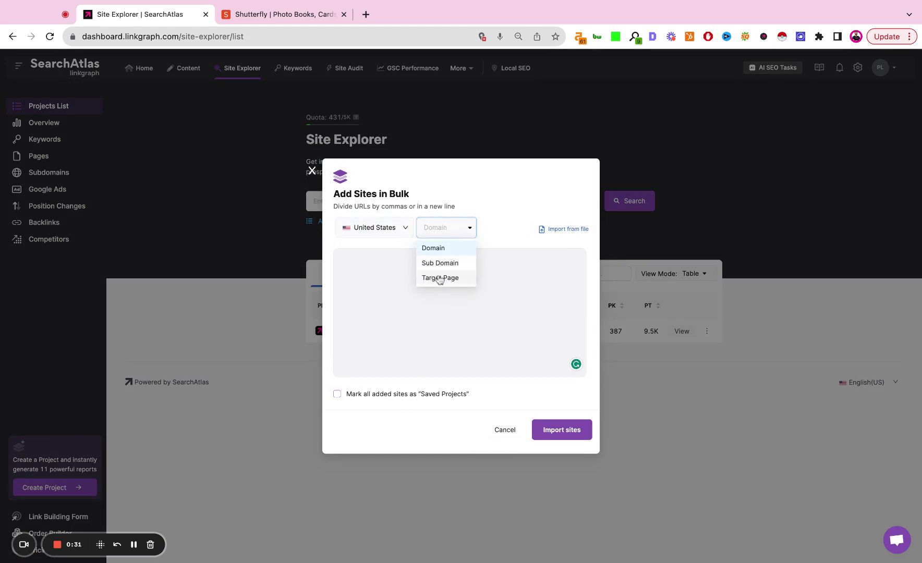
pyautogui.click(526, 205)
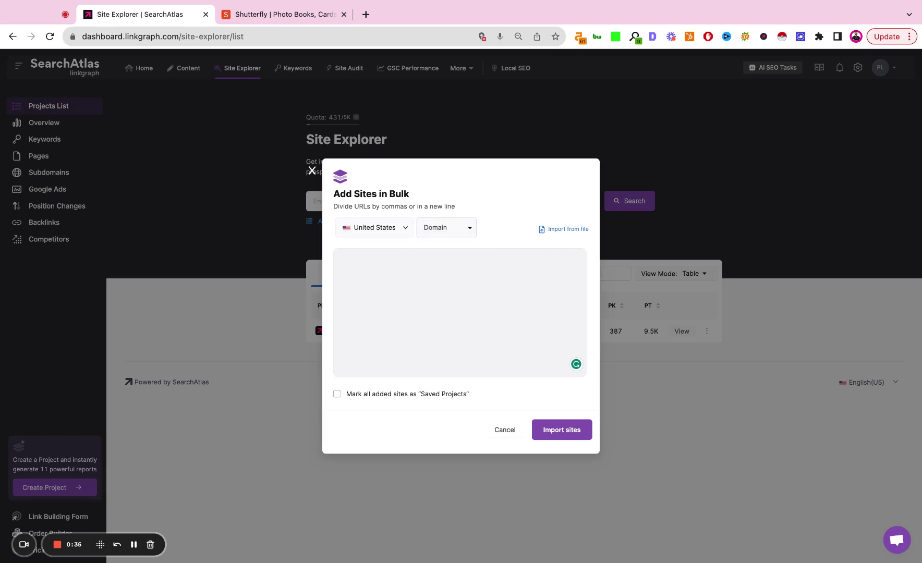
# - Cancel the bulk dialog and search the copied shutterfly.com address as a Domain in the United States
pyautogui.click(504, 433)
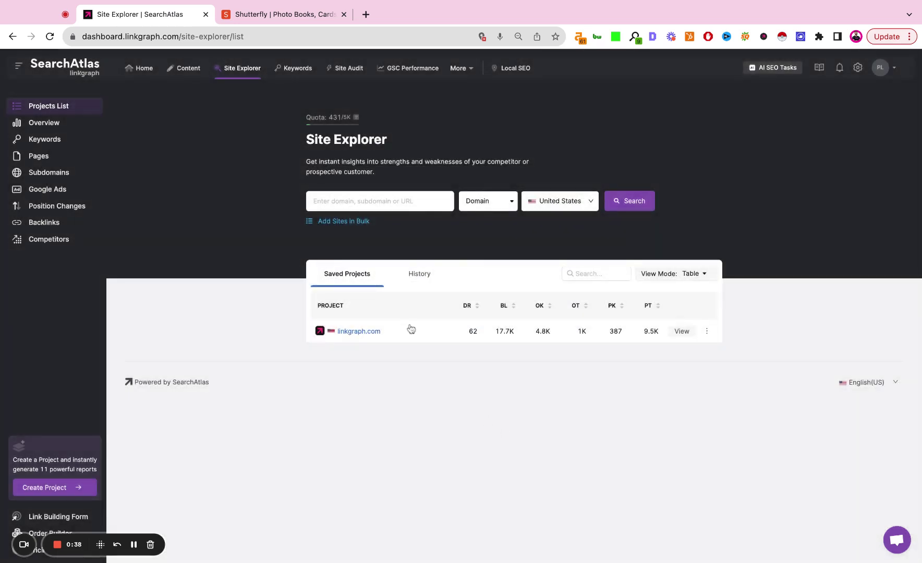
pyautogui.click(281, 14)
pyautogui.click(288, 36)
pyautogui.hotkey('ctrl', 'c')
pyautogui.click(127, 16)
pyautogui.hotkey('ctrl', 'v')
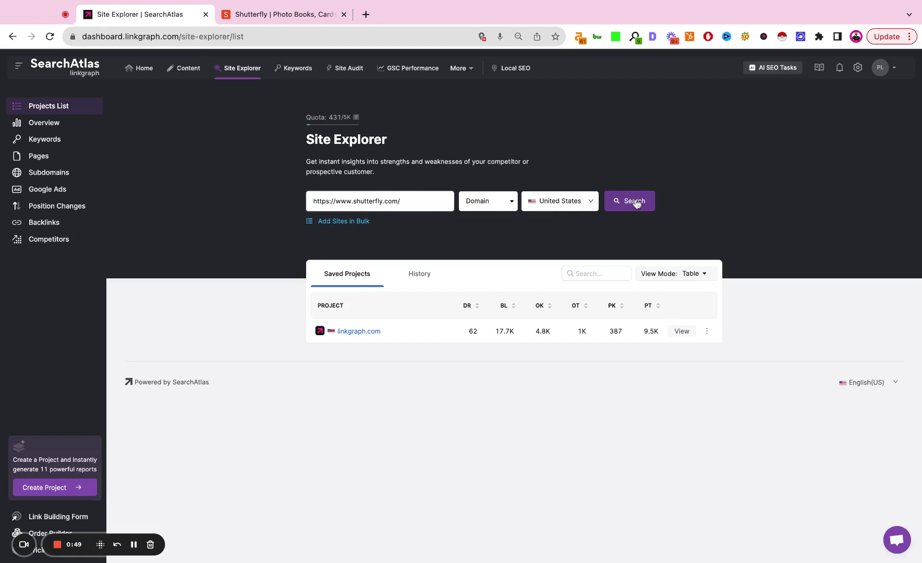
pyautogui.click(636, 204)
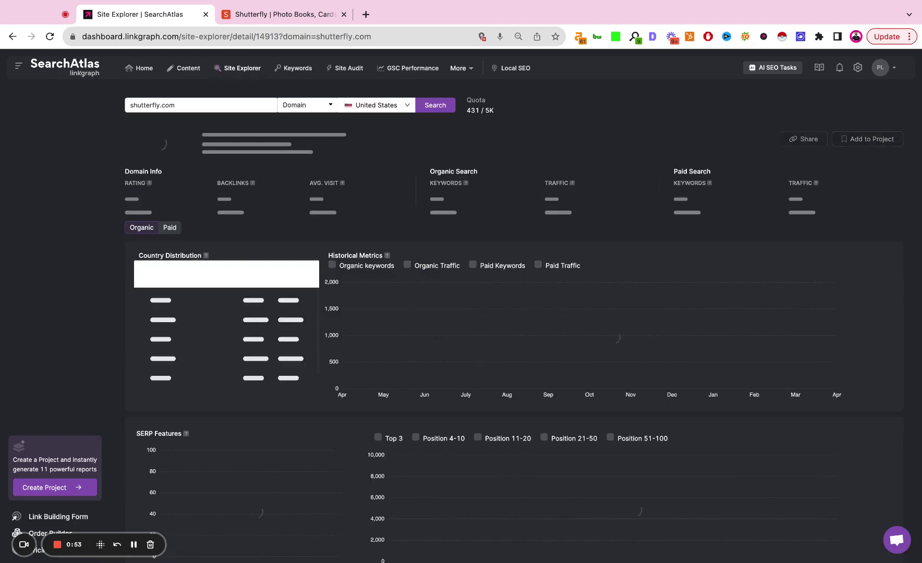
# - Close the Shutterfly browser tab and inspect the Authority: 83 line under the rating
pyautogui.click(343, 14)
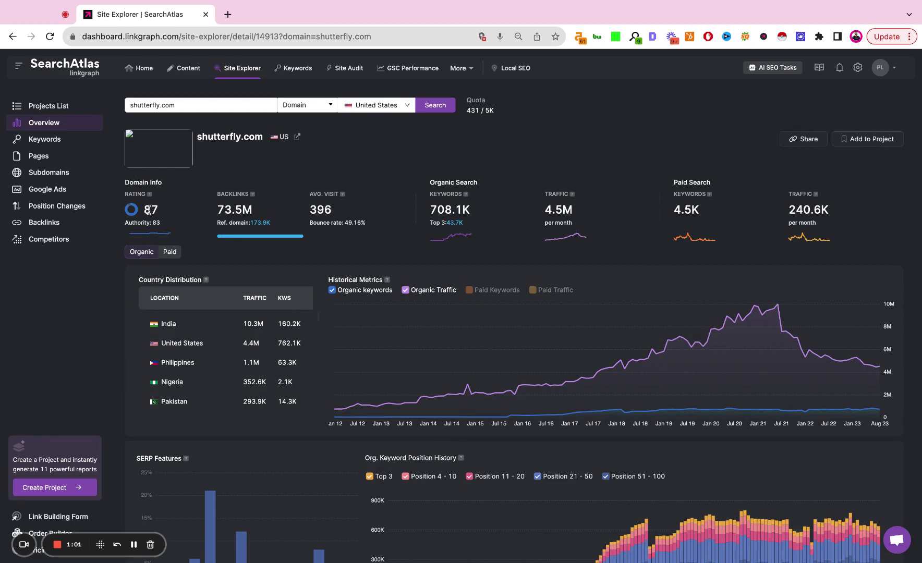
pyautogui.doubleClick(126, 224)
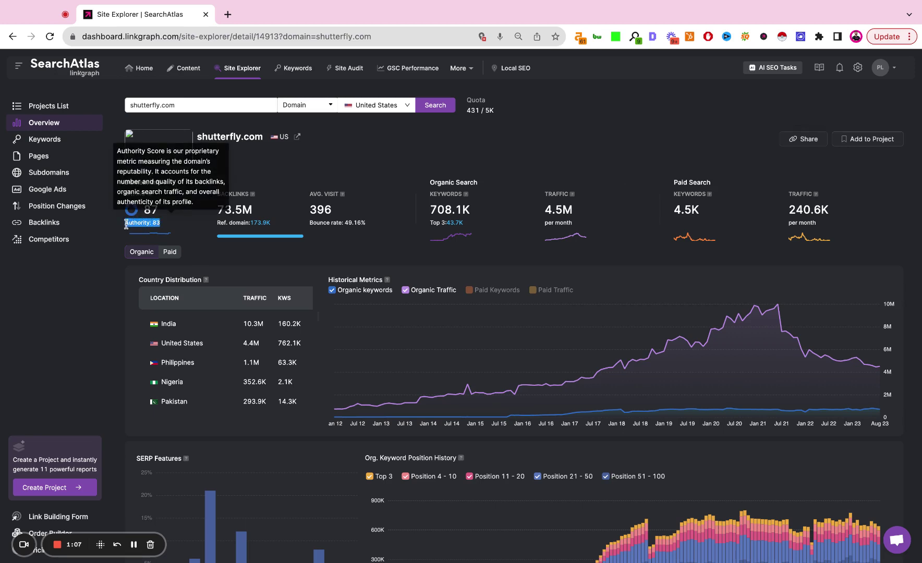
pyautogui.moveTo(176, 225); pyautogui.dragTo(123, 224)
pyautogui.tripleClick(124, 226)
pyautogui.click(124, 225)
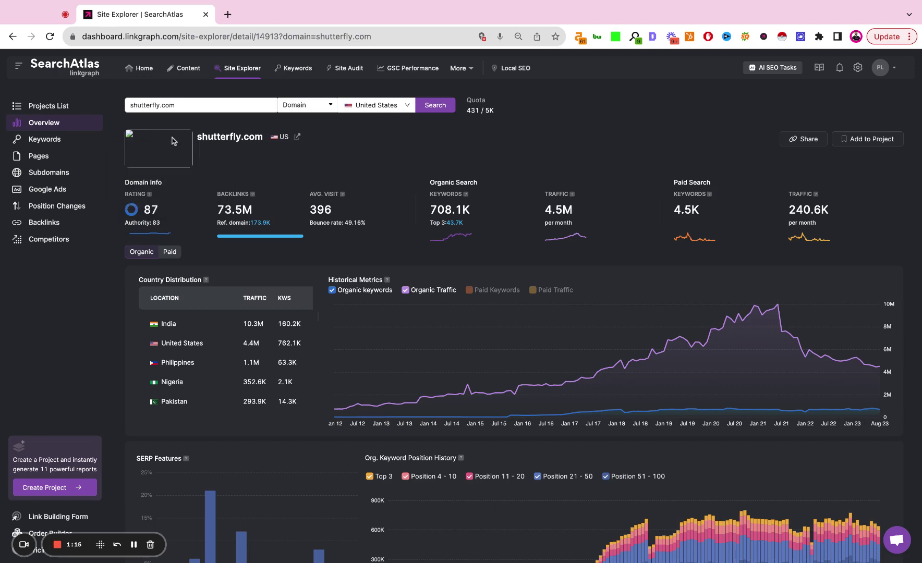
pyautogui.moveTo(151, 198)
# - Check Organic keywords, Organic Traffic, Paid Keywords and Paid Traffic together on the Historical Metrics chart
pyautogui.scroll(-3, 703, 214)
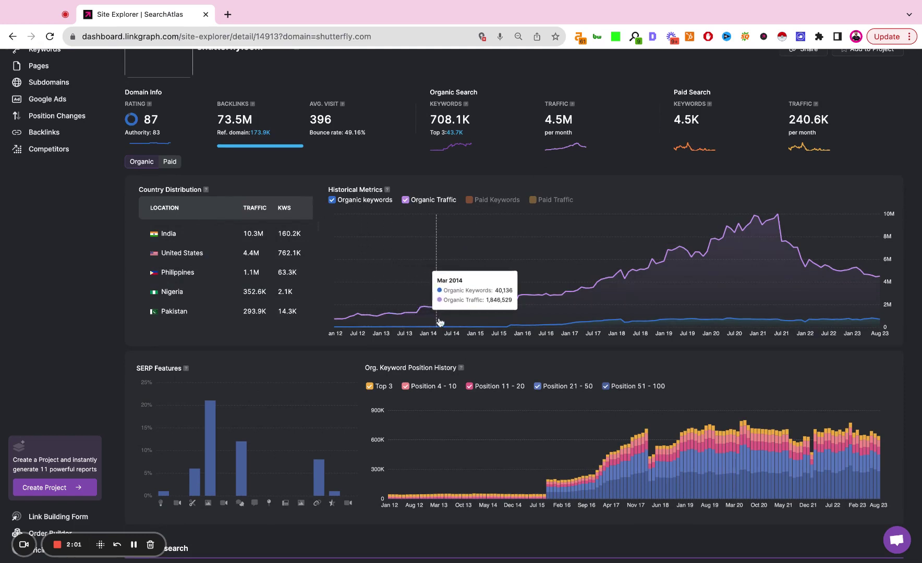
pyautogui.click(406, 201)
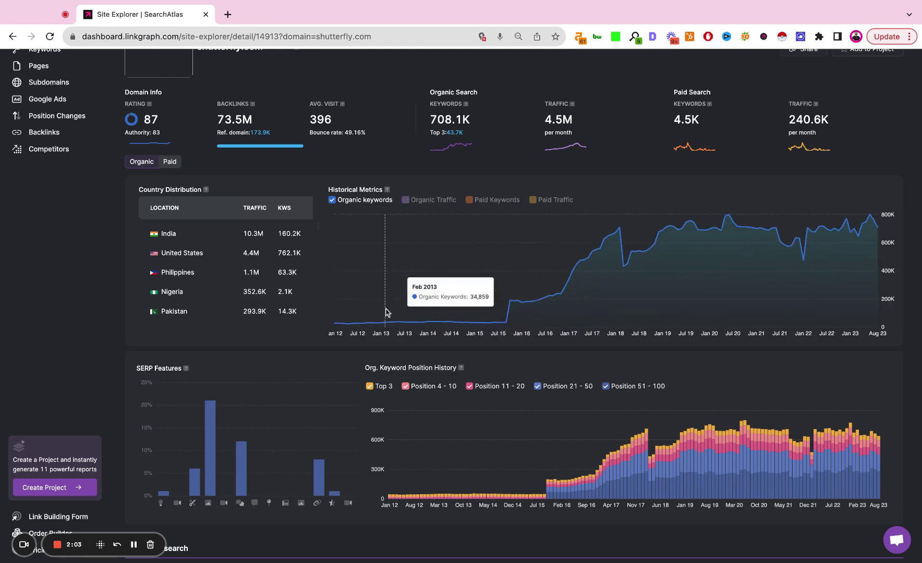
pyautogui.click(423, 201)
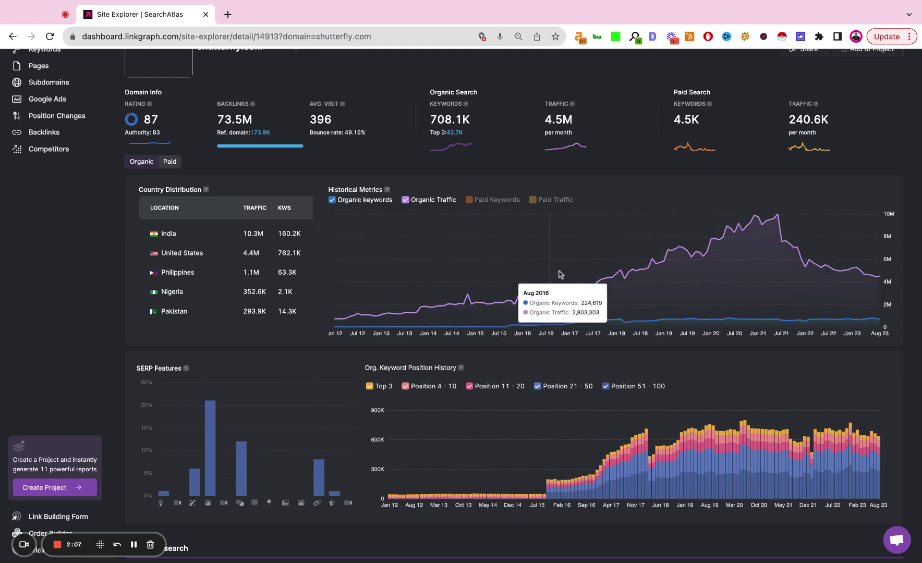
pyautogui.click(472, 203)
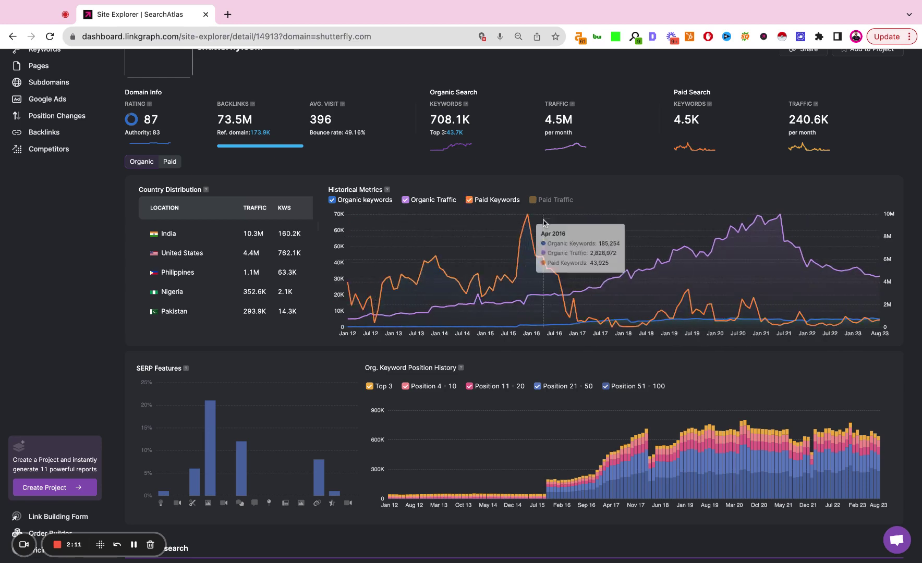
pyautogui.click(553, 201)
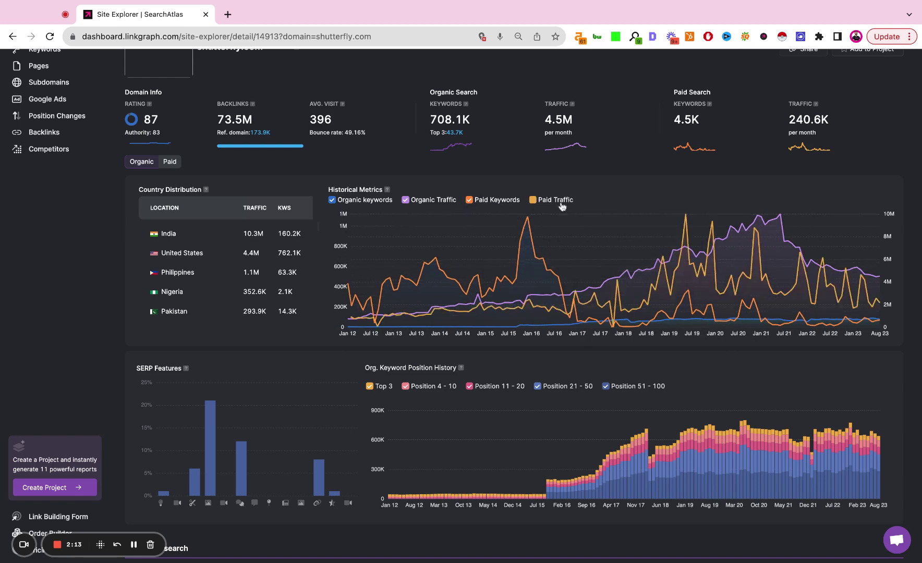
pyautogui.click(511, 201)
pyautogui.click(443, 205)
pyautogui.click(380, 200)
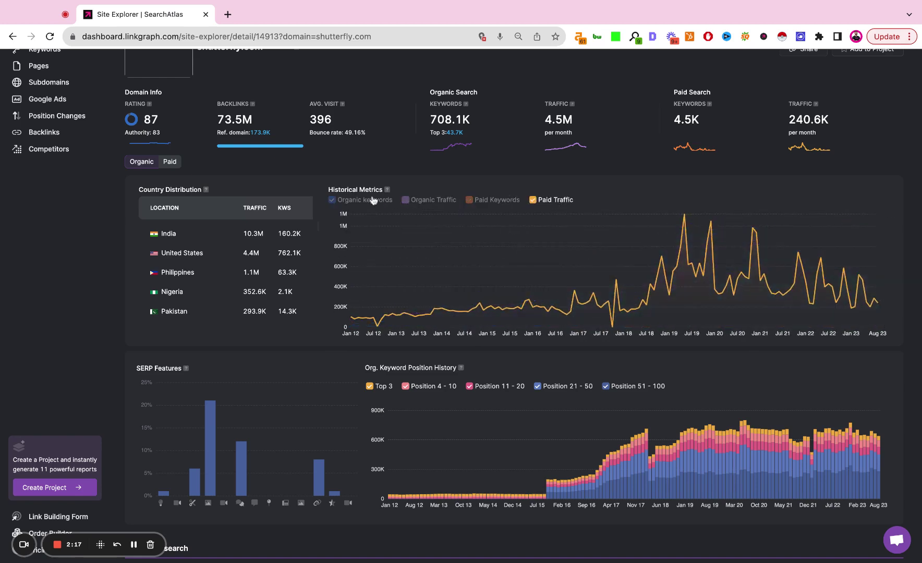
pyautogui.click(414, 200)
pyautogui.click(475, 201)
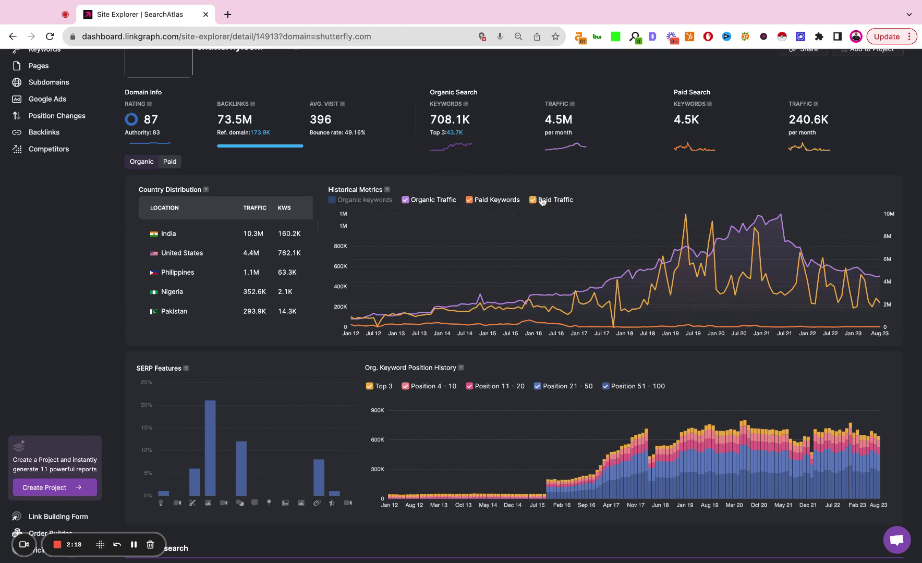
pyautogui.click(365, 201)
# - Plot only Top 3, Position 4 - 10 and Position 11 - 20 on the Org. Keyword Position History chart
pyautogui.scroll(-3, 568, 192)
pyautogui.scroll(-1, 567, 191)
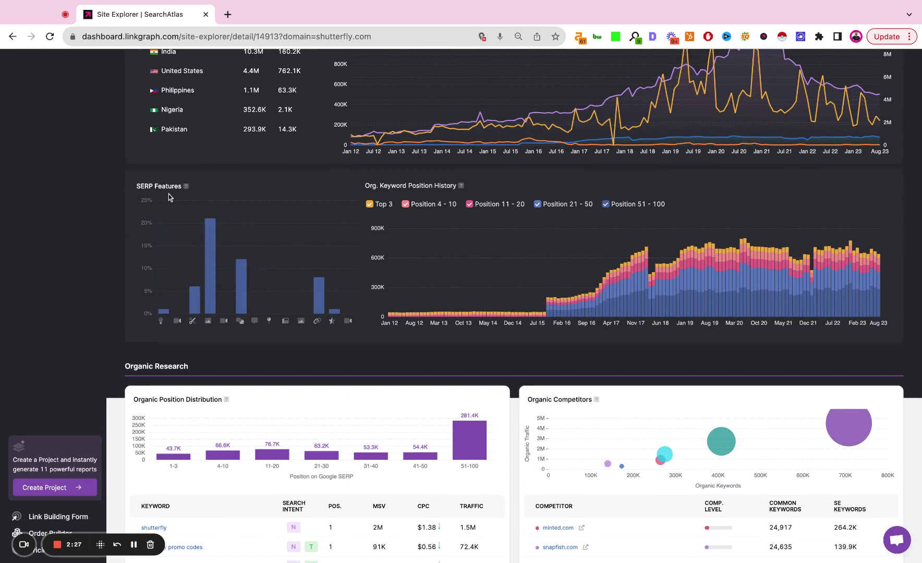
pyautogui.moveTo(166, 251)
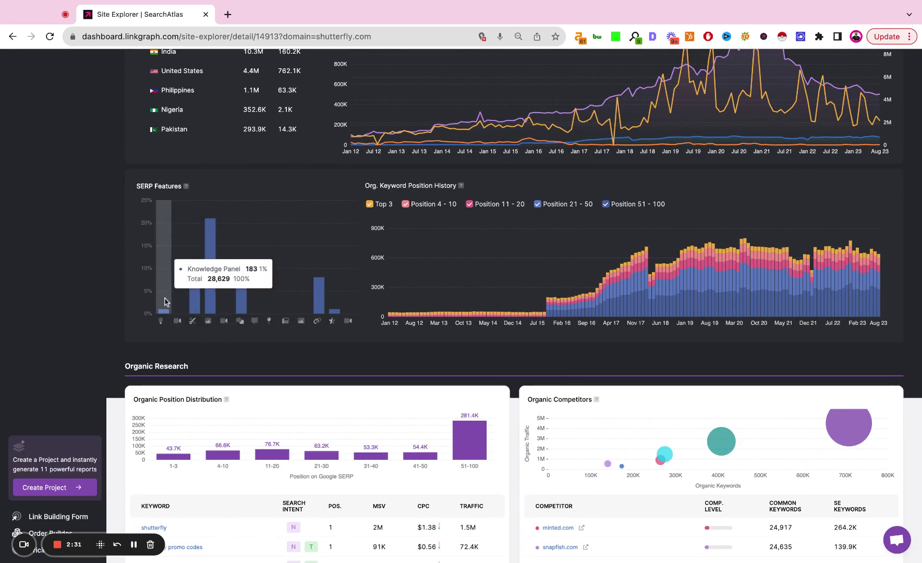
pyautogui.moveTo(176, 311)
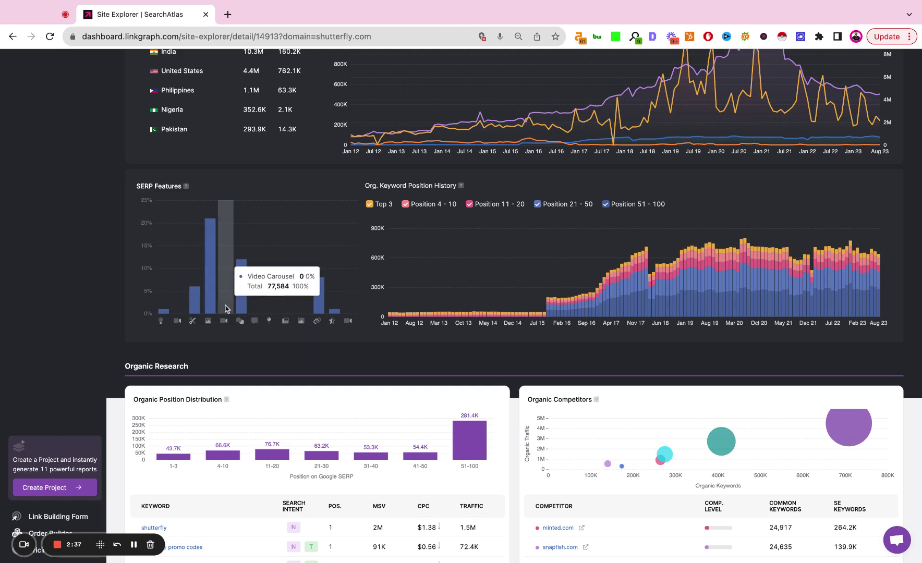
pyautogui.moveTo(239, 310)
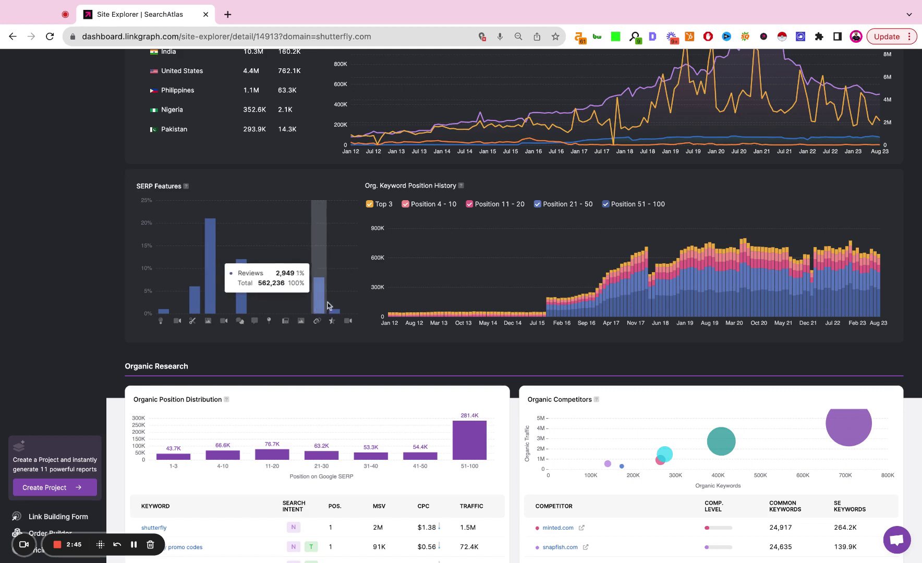
pyautogui.moveTo(336, 306)
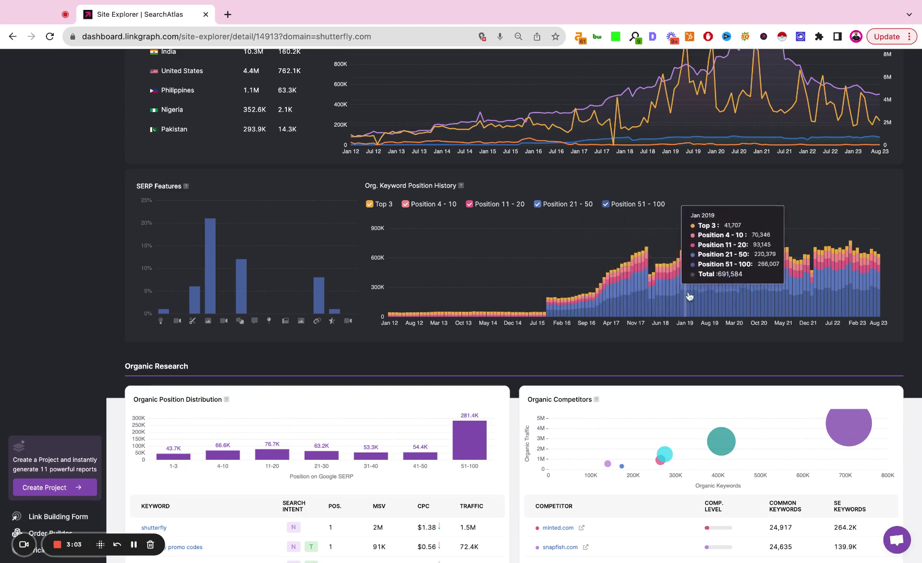
pyautogui.click(613, 205)
pyautogui.click(570, 209)
pyautogui.click(505, 205)
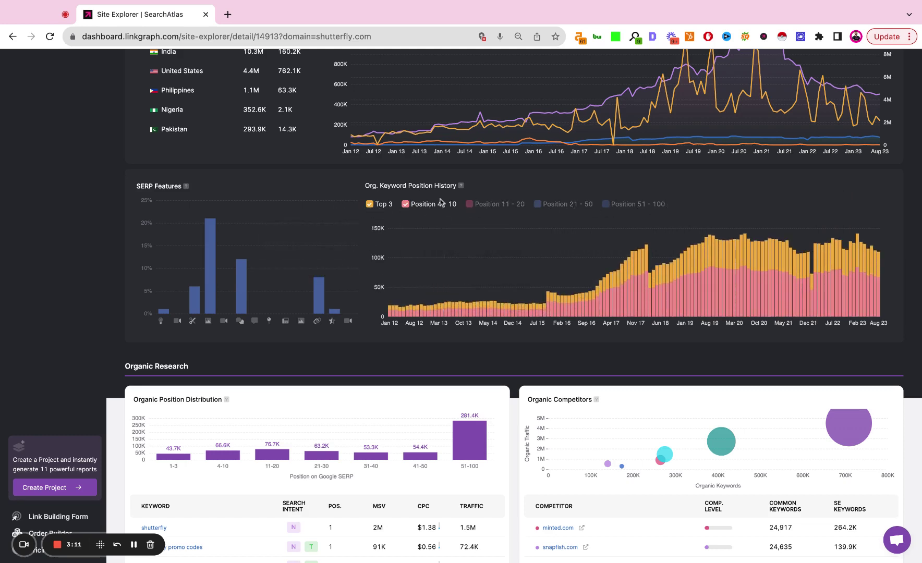
pyautogui.click(370, 204)
pyautogui.click(405, 204)
pyautogui.click(480, 206)
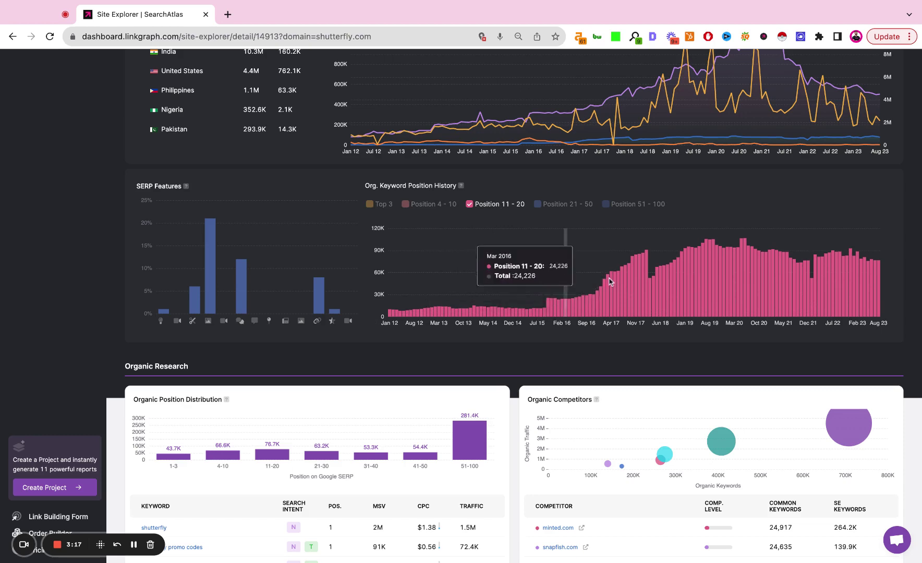
pyautogui.click(437, 204)
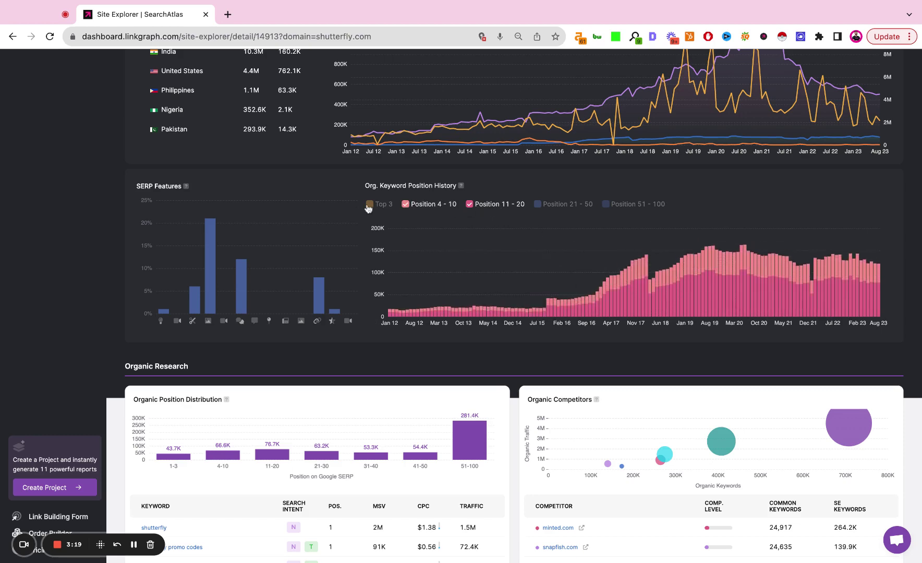
pyautogui.click(370, 205)
# - Examine the Organic Position Distribution bars and the top organic keywords table columns
pyautogui.scroll(-4, 570, 186)
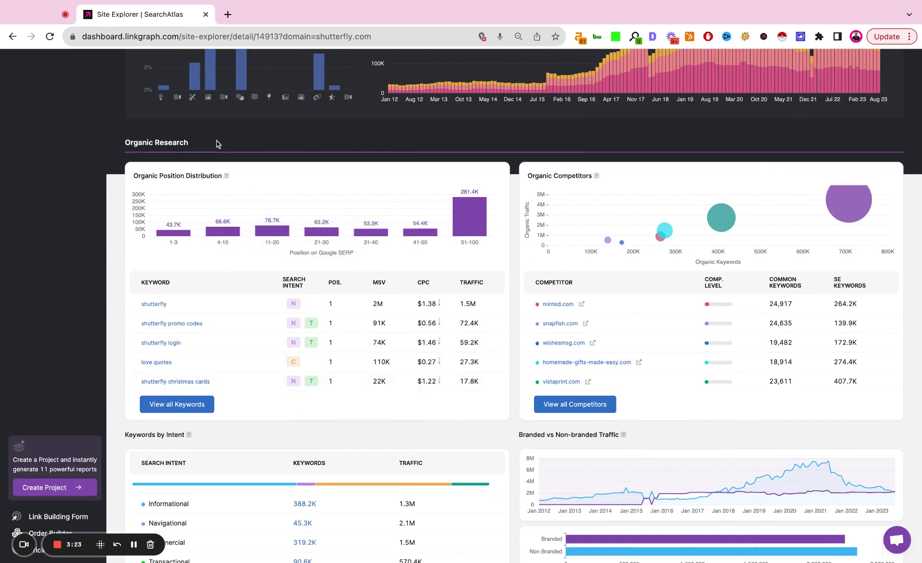
pyautogui.tripleClick(134, 176)
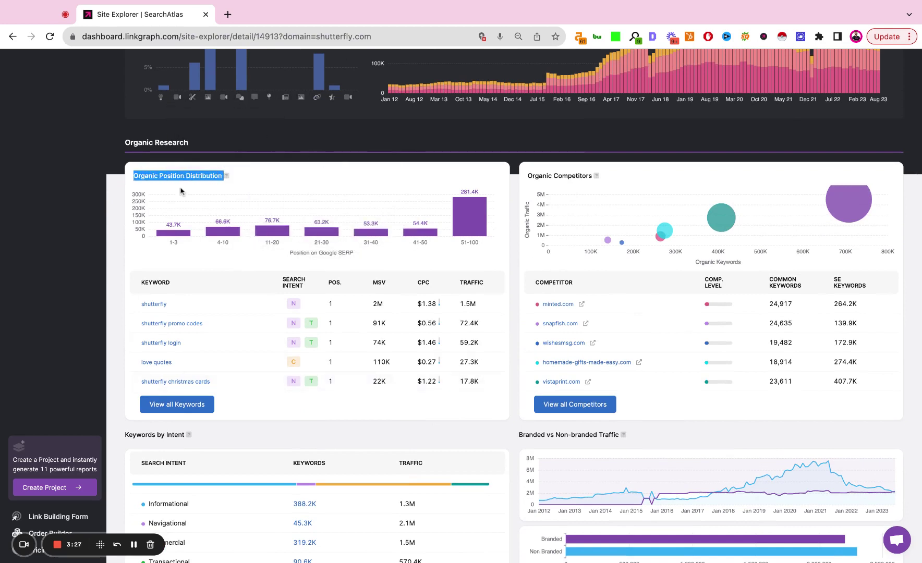
pyautogui.moveTo(181, 252)
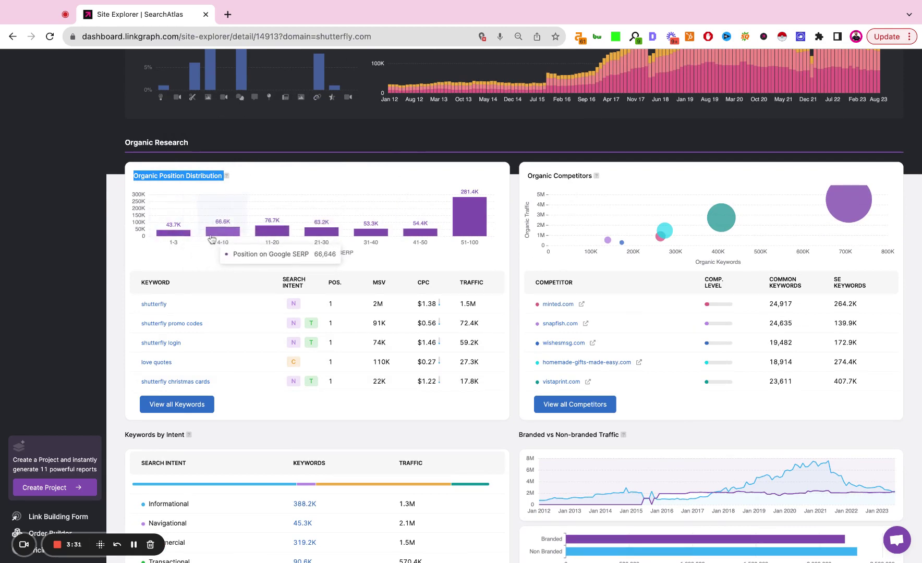
pyautogui.moveTo(276, 238)
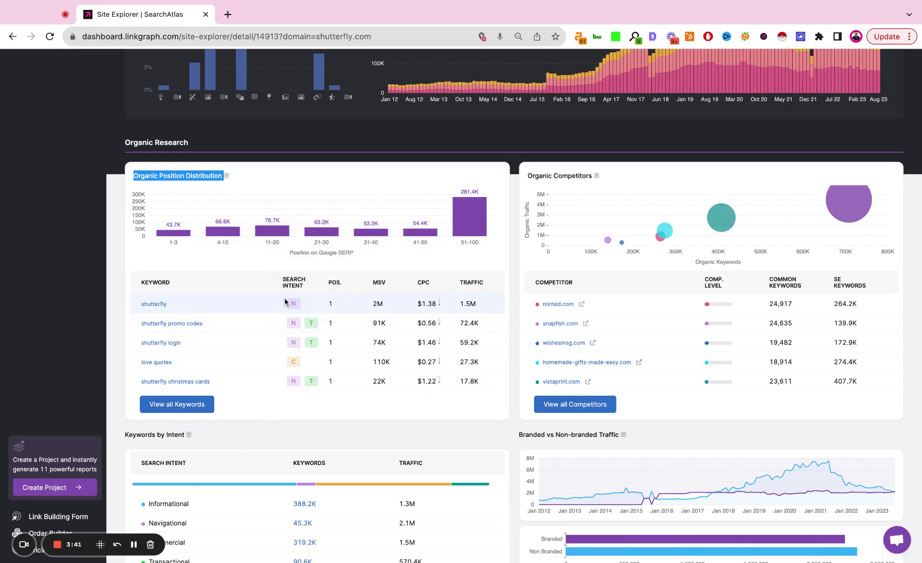
pyautogui.moveTo(294, 281)
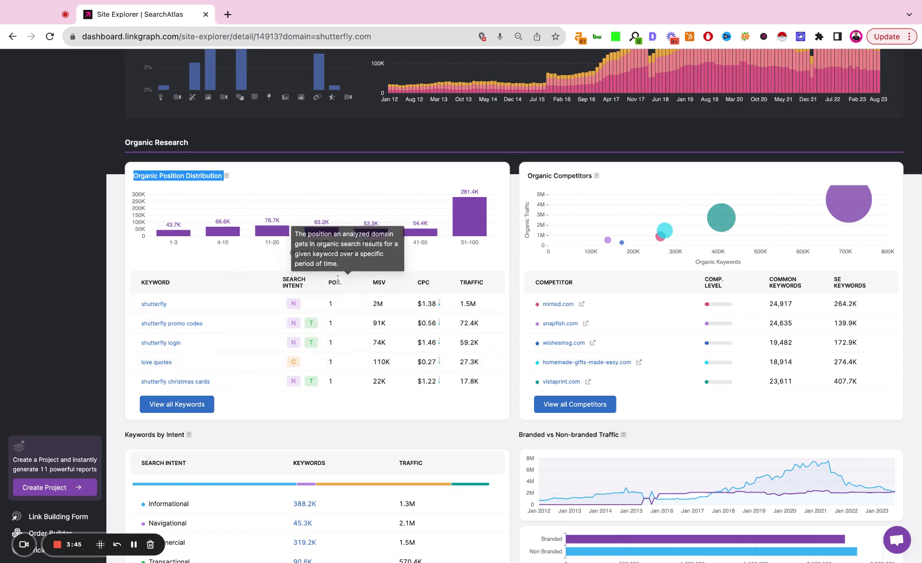
pyautogui.moveTo(374, 282)
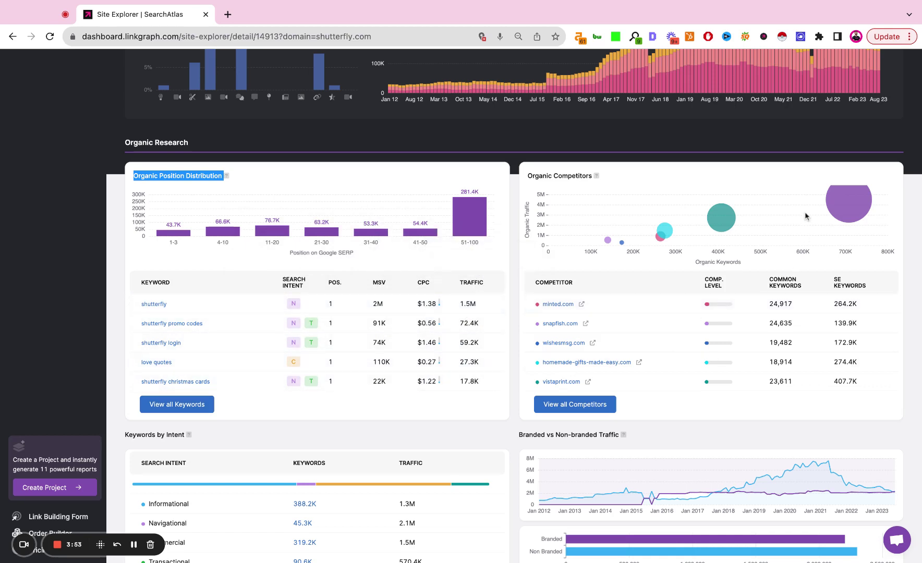
# - Examine the organic competitor bubbles, then move down to Keywords by Intent
pyautogui.moveTo(855, 211)
pyautogui.moveTo(670, 236)
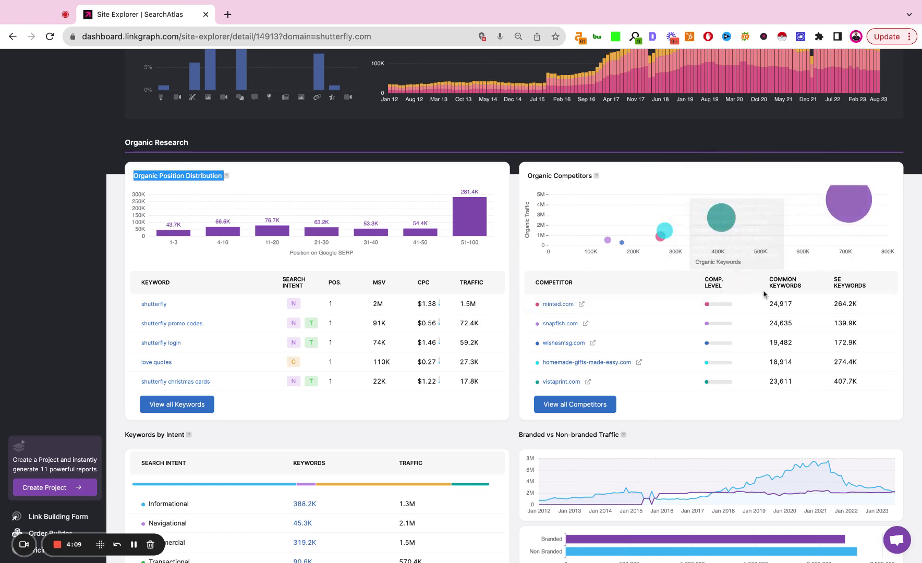
pyautogui.moveTo(787, 306)
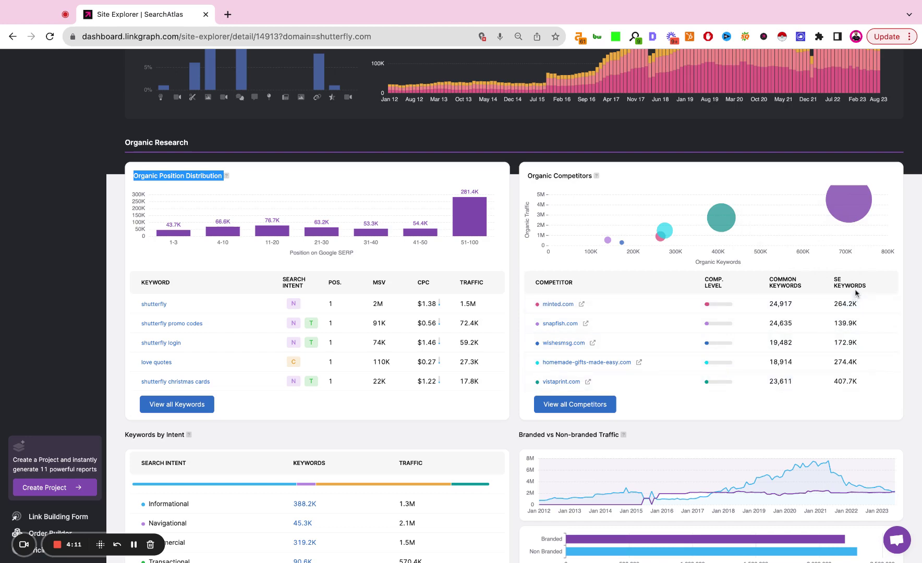
pyautogui.moveTo(840, 283)
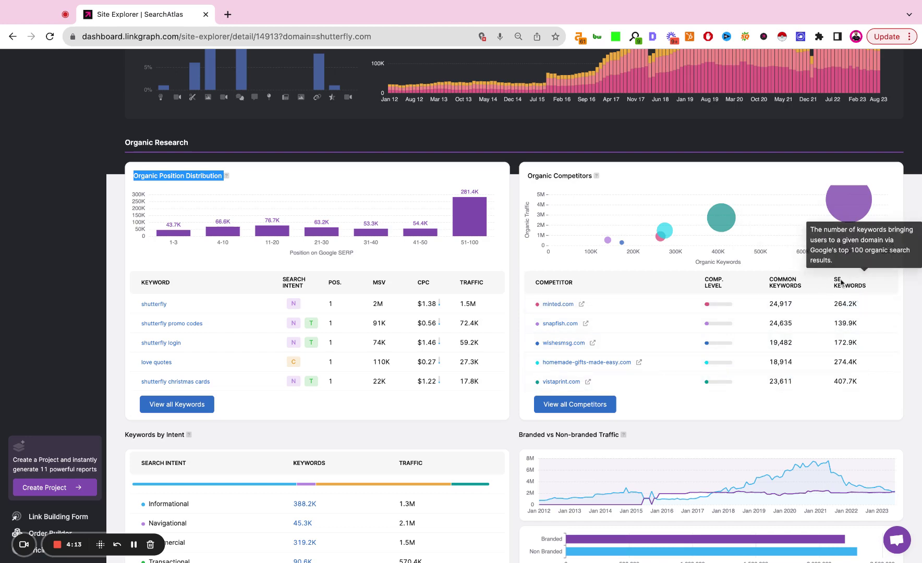
pyautogui.scroll(-3, 841, 283)
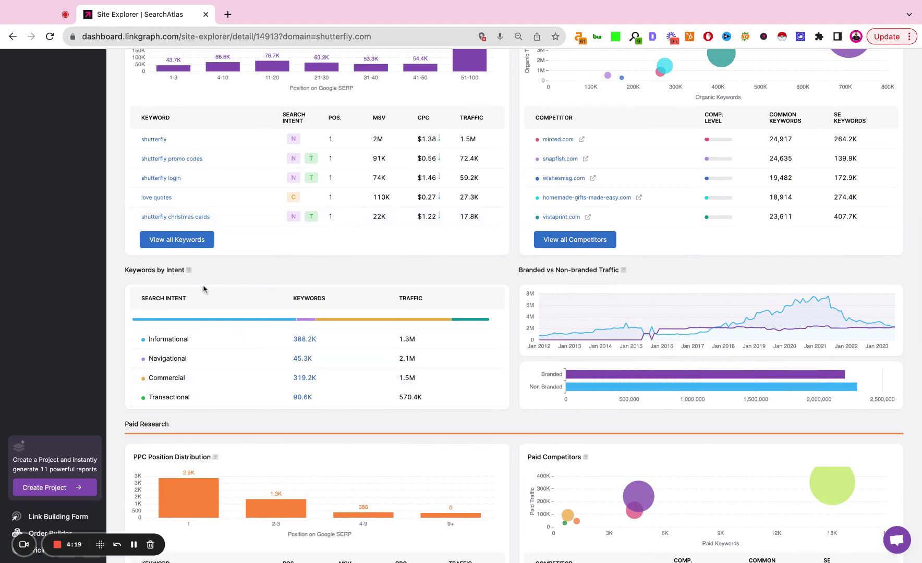
pyautogui.scroll(3, 211, 229)
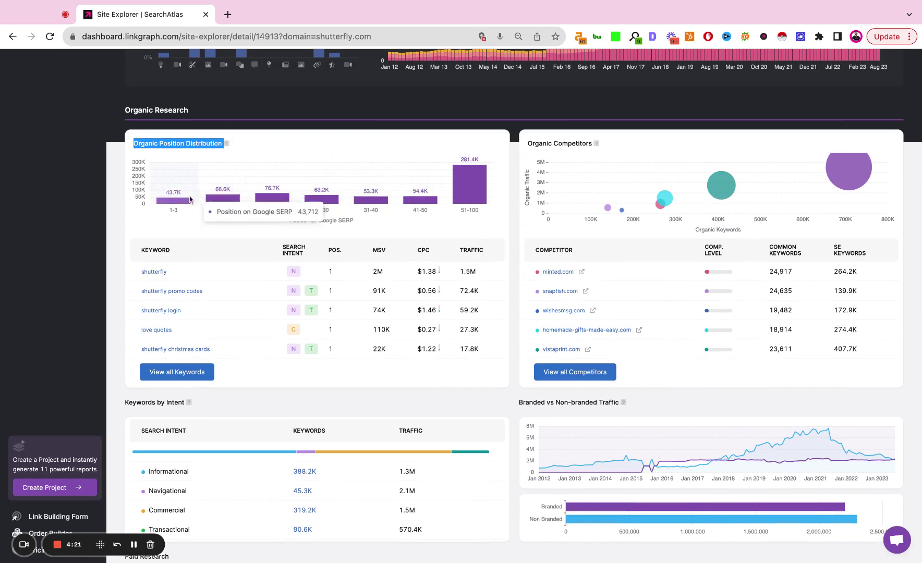
pyautogui.scroll(-3, 198, 208)
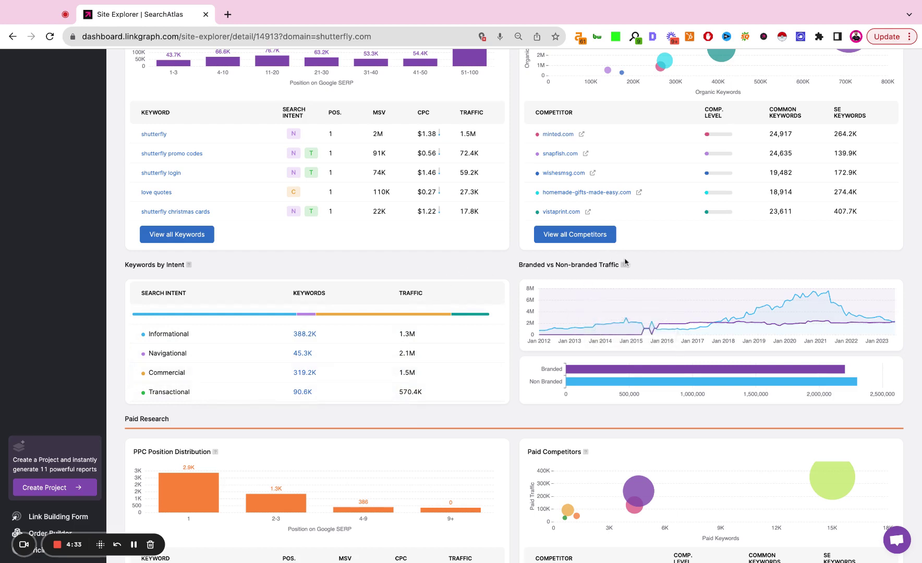
pyautogui.moveTo(670, 372)
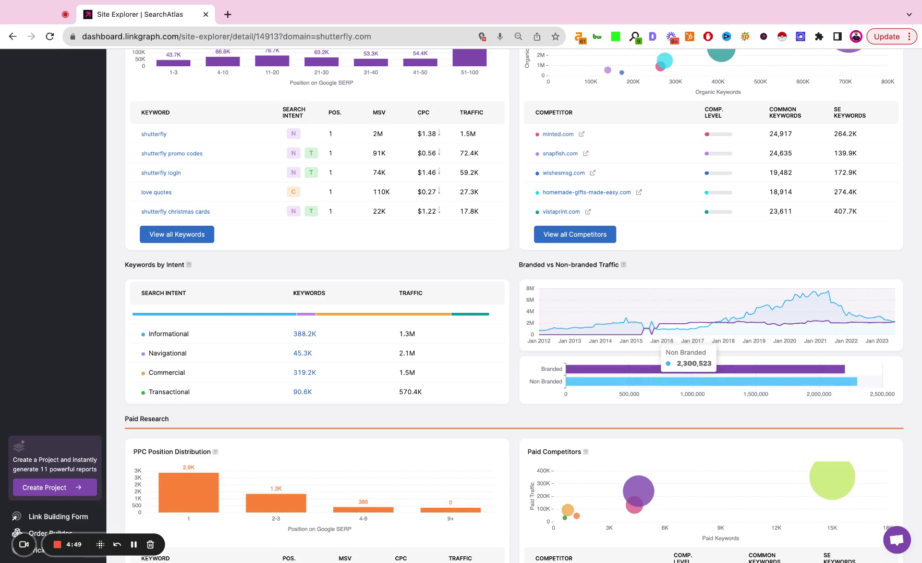
# - Review Paid Research competitors like mpix.com and vistaprint.com, then the six shutterfly.com ads
pyautogui.scroll(-9, 643, 366)
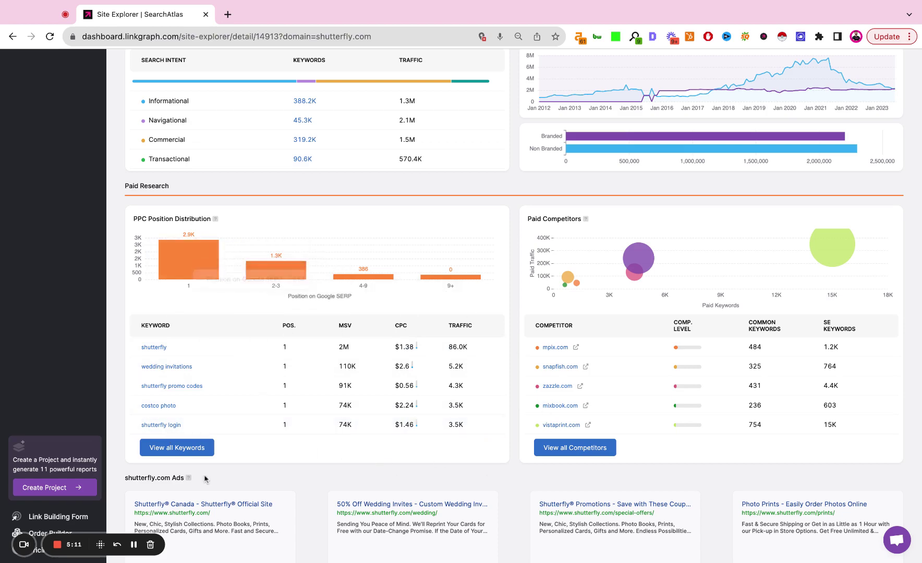
pyautogui.moveTo(644, 240)
pyautogui.scroll(3, 648, 229)
pyautogui.scroll(-2, 648, 229)
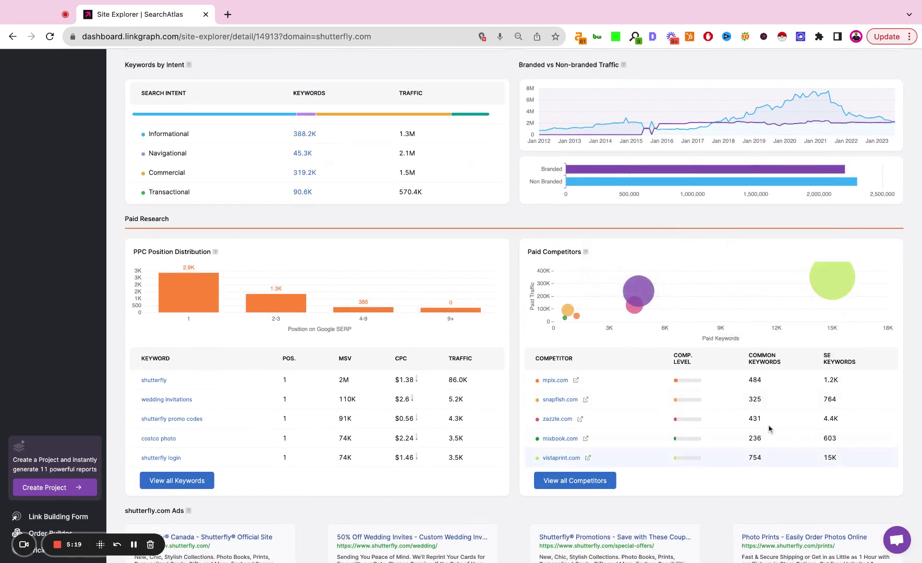
pyautogui.scroll(-4, 519, 420)
pyautogui.scroll(-2, 519, 421)
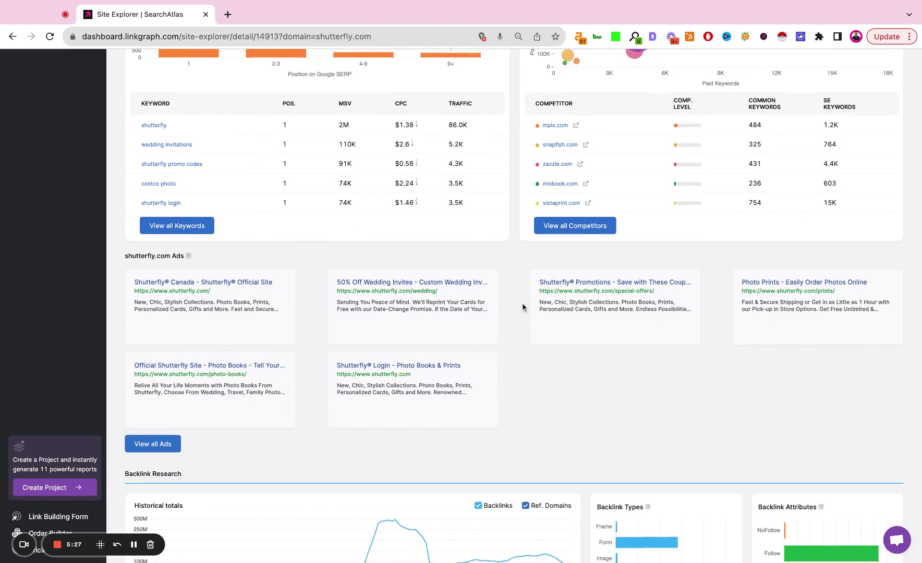
# - Examine the Backlink Research historical totals, Text link type and Follow attribute bars
pyautogui.scroll(-6, 522, 302)
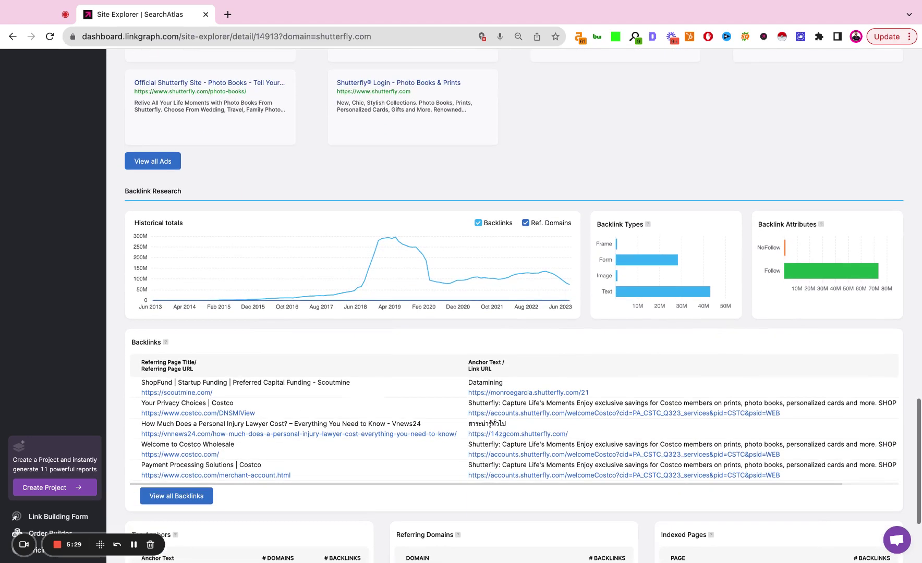
pyautogui.scroll(-3, 255, 276)
pyautogui.scroll(1, 249, 286)
pyautogui.scroll(-2, 249, 286)
pyautogui.scroll(1, 250, 286)
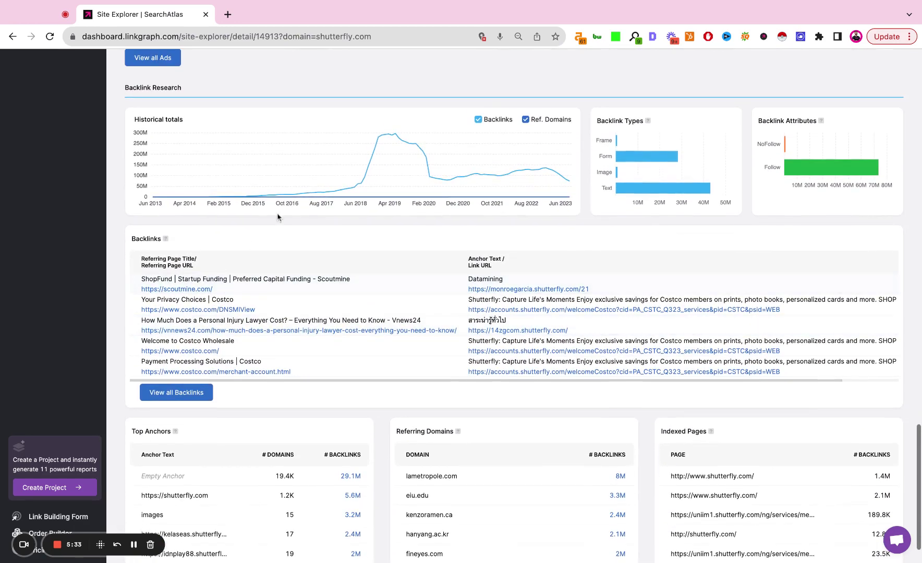
pyautogui.moveTo(345, 189)
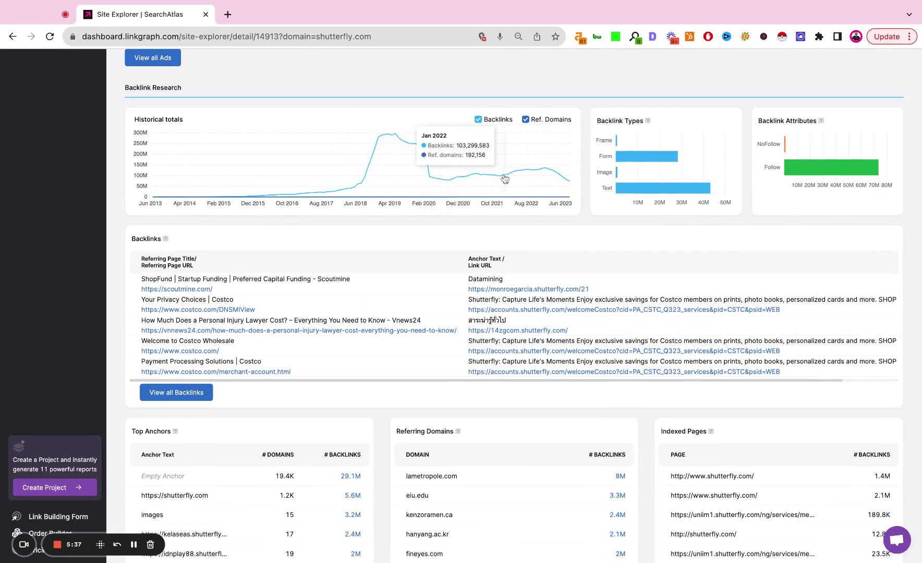
pyautogui.moveTo(624, 188)
pyautogui.moveTo(793, 180)
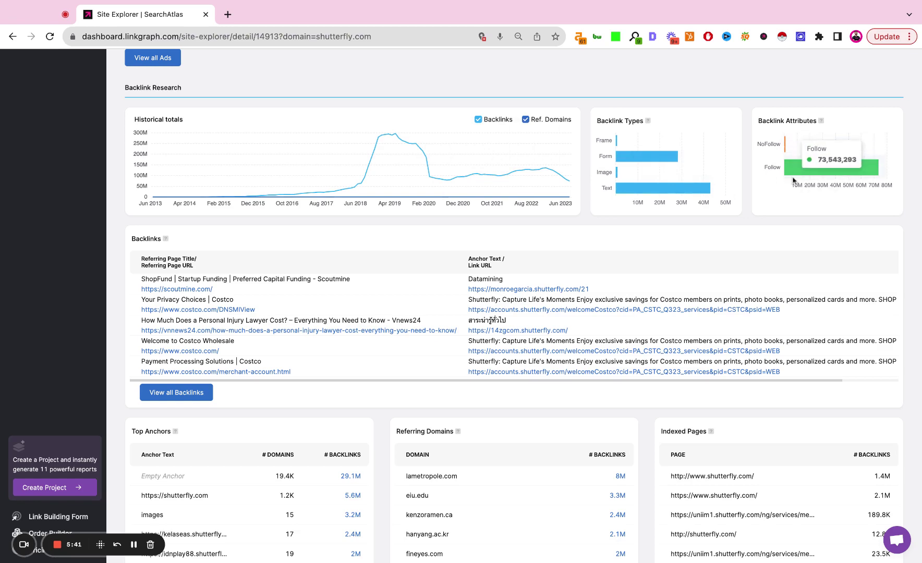
# - Return to the top of the shutterfly.com overview report
pyautogui.scroll(-1, 531, 235)
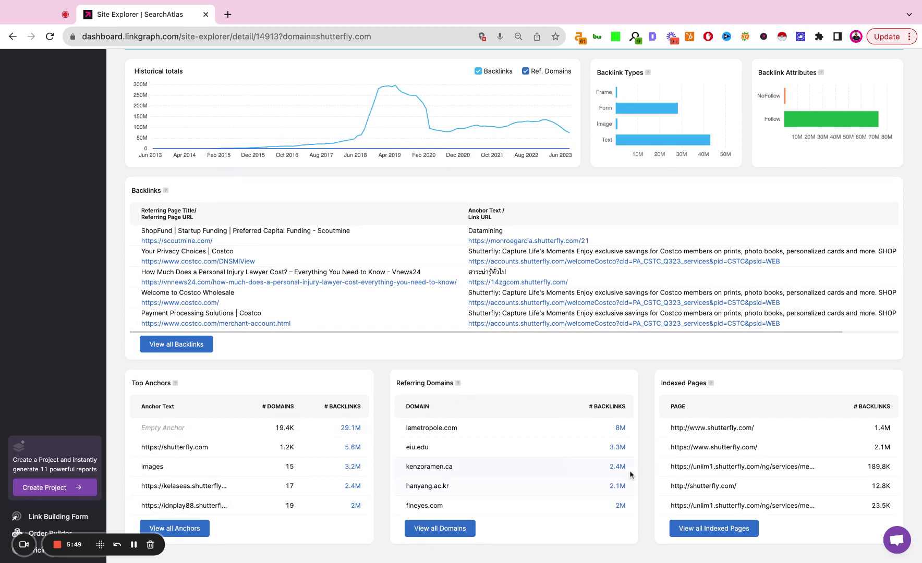
pyautogui.scroll(1, 690, 333)
pyautogui.scroll(-1, 691, 333)
pyautogui.scroll(20, 465, 273)
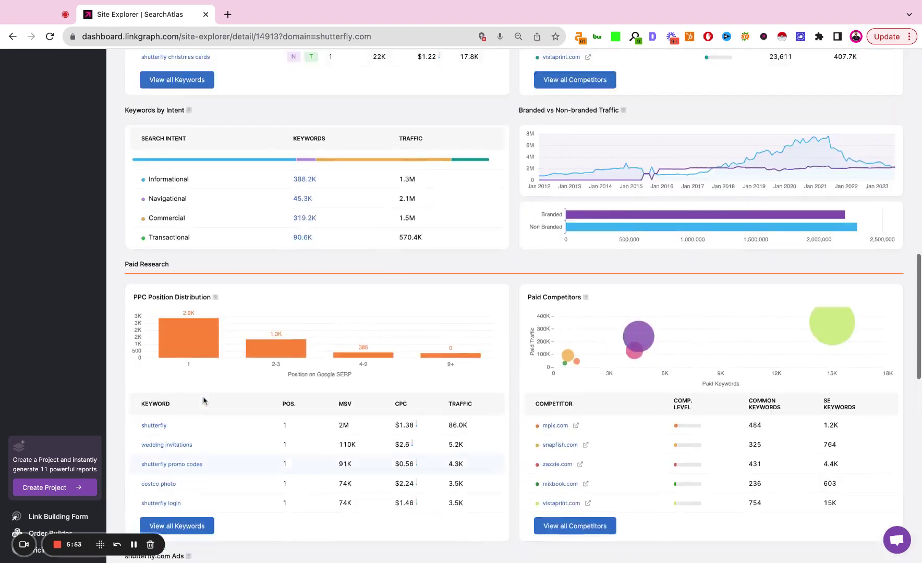
pyautogui.scroll(5, 292, 250)
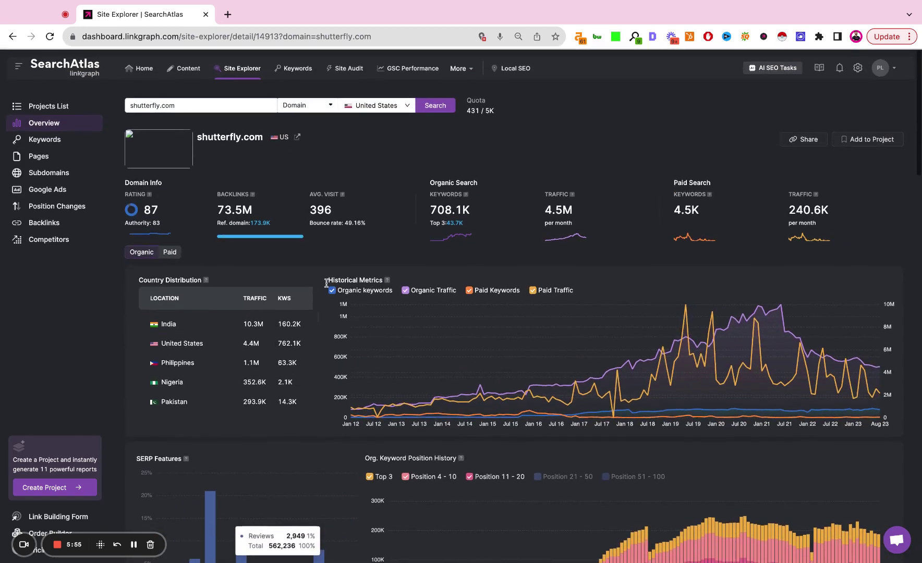
# - Open the Keywords report and scroll through shutterfly.com's 708,120 organic keywords for August 2023
pyautogui.click(51, 141)
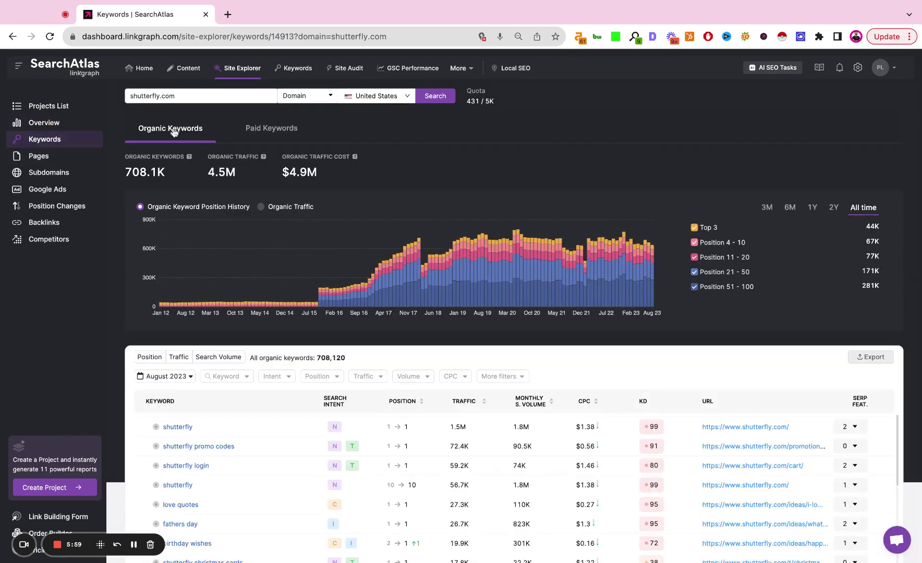
pyautogui.scroll(-1, 245, 365)
pyautogui.scroll(-3, 244, 365)
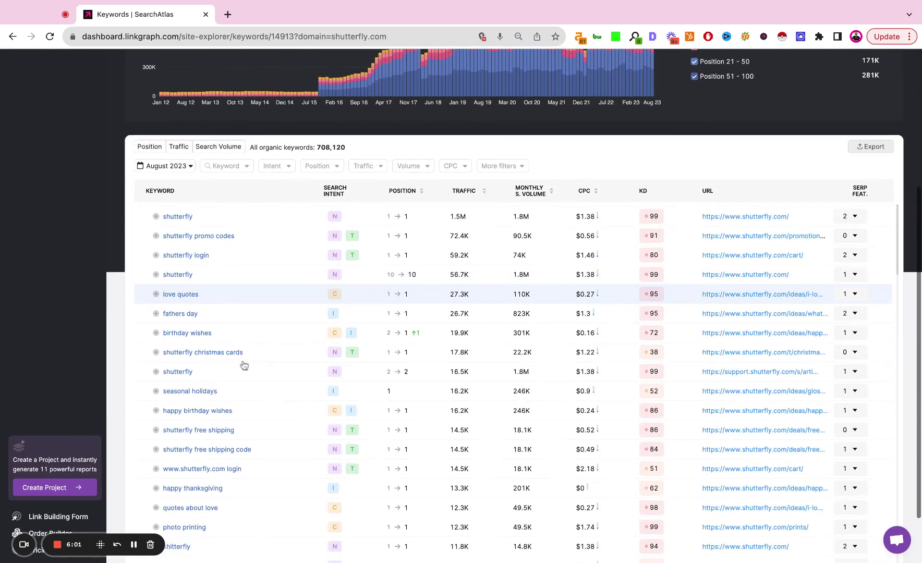
pyautogui.scroll(5, 244, 365)
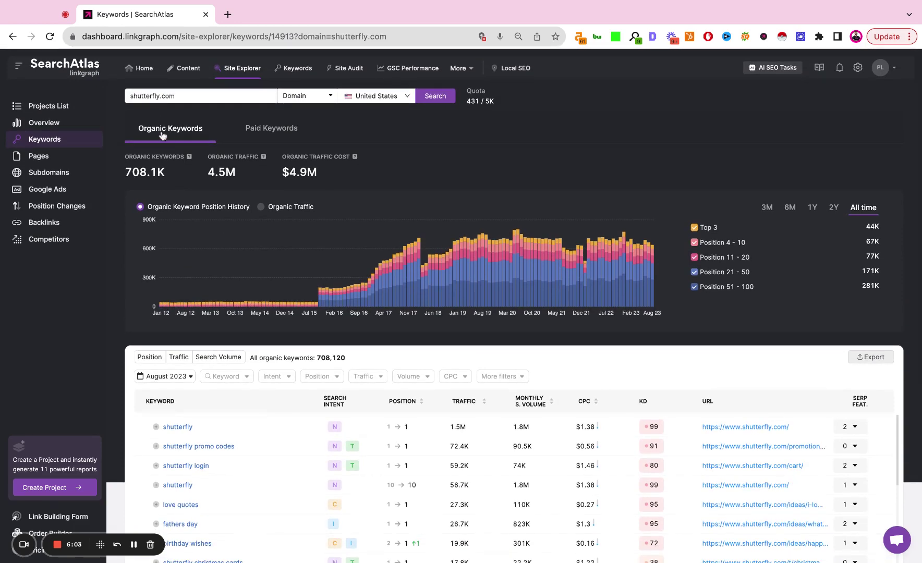
pyautogui.scroll(-3, 272, 155)
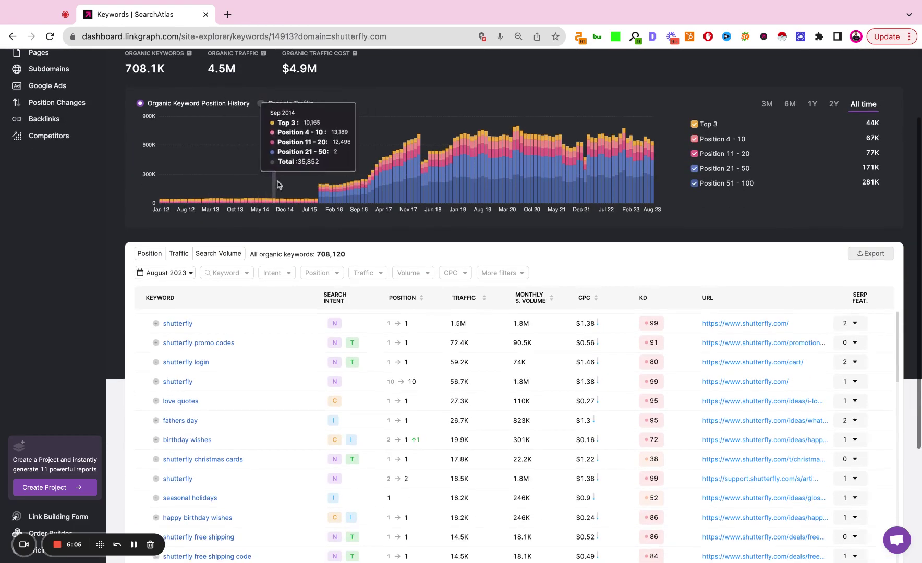
pyautogui.scroll(-2, 561, 185)
pyautogui.scroll(3, 626, 177)
pyautogui.scroll(-5, 771, 177)
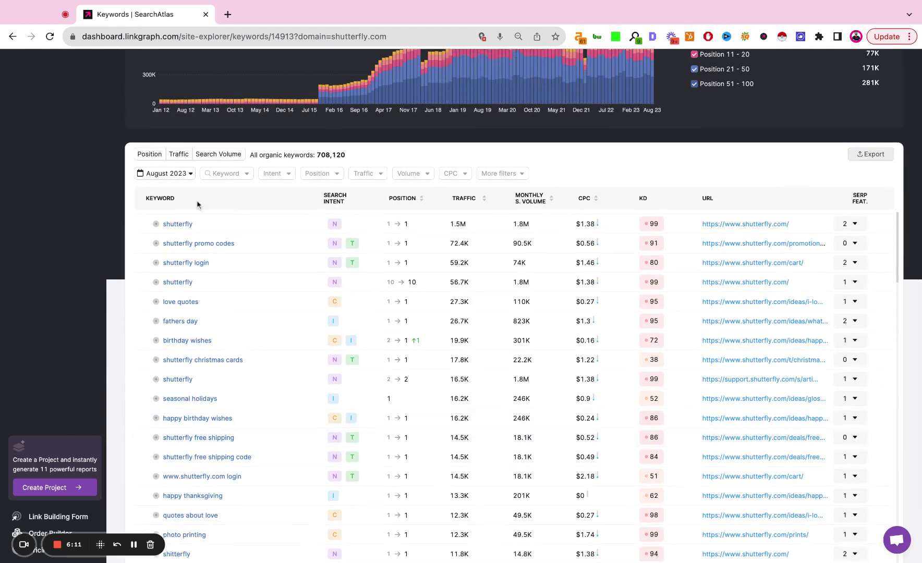
pyautogui.click(160, 175)
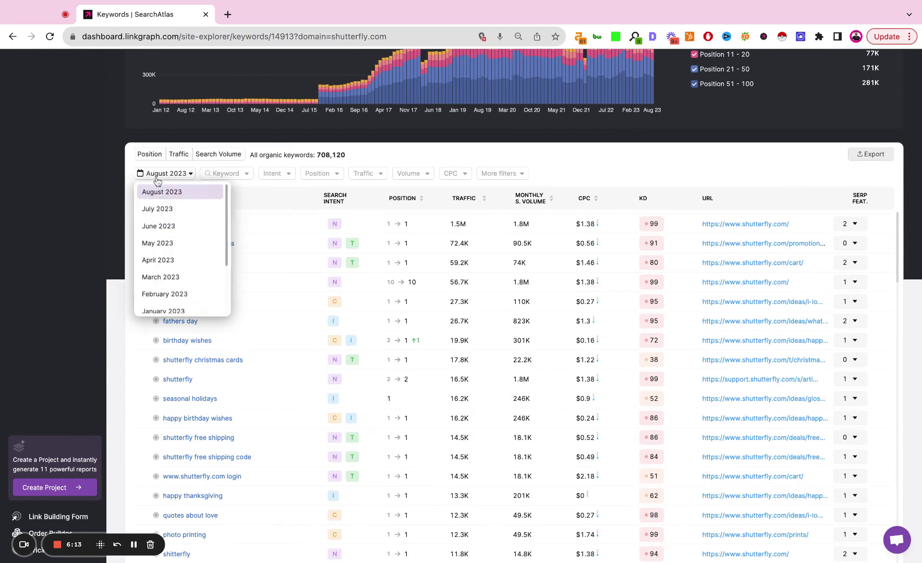
pyautogui.click(167, 213)
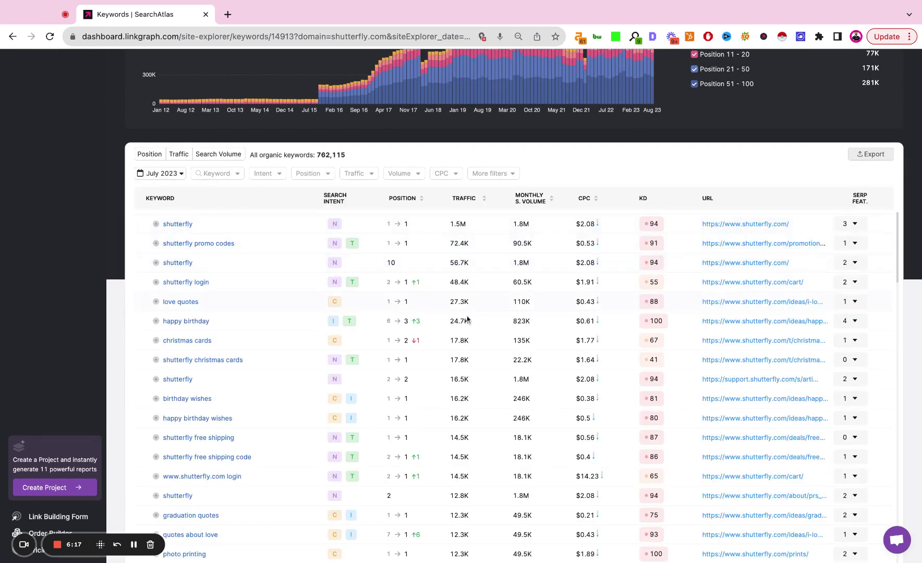
pyautogui.click(218, 175)
pyautogui.click(279, 177)
pyautogui.click(320, 175)
pyautogui.click(359, 175)
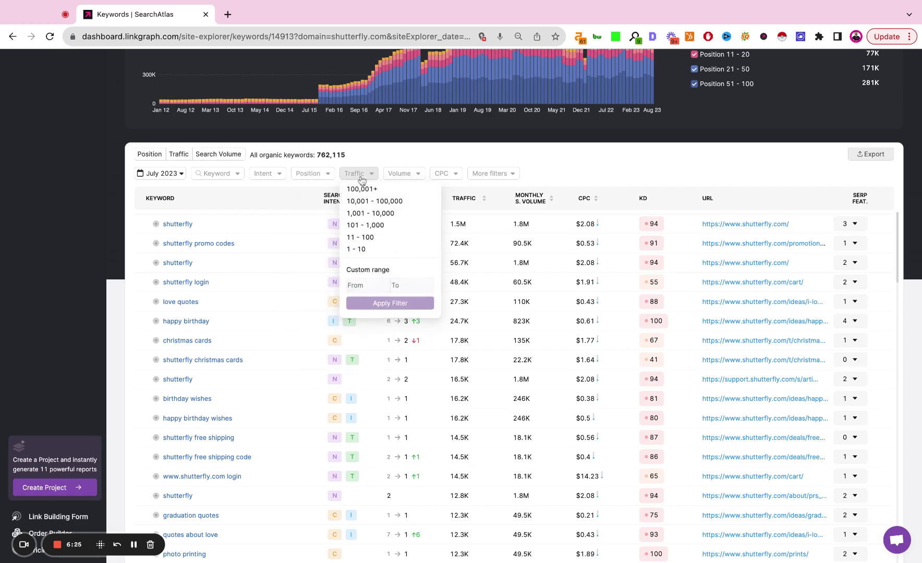
pyautogui.click(405, 175)
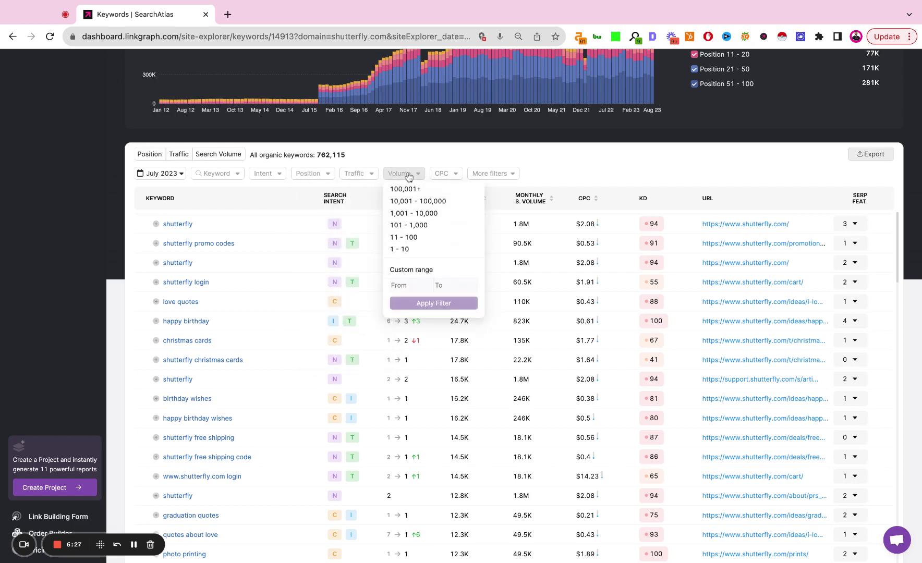
pyautogui.click(441, 174)
pyautogui.click(441, 173)
pyautogui.click(489, 175)
pyautogui.click(490, 191)
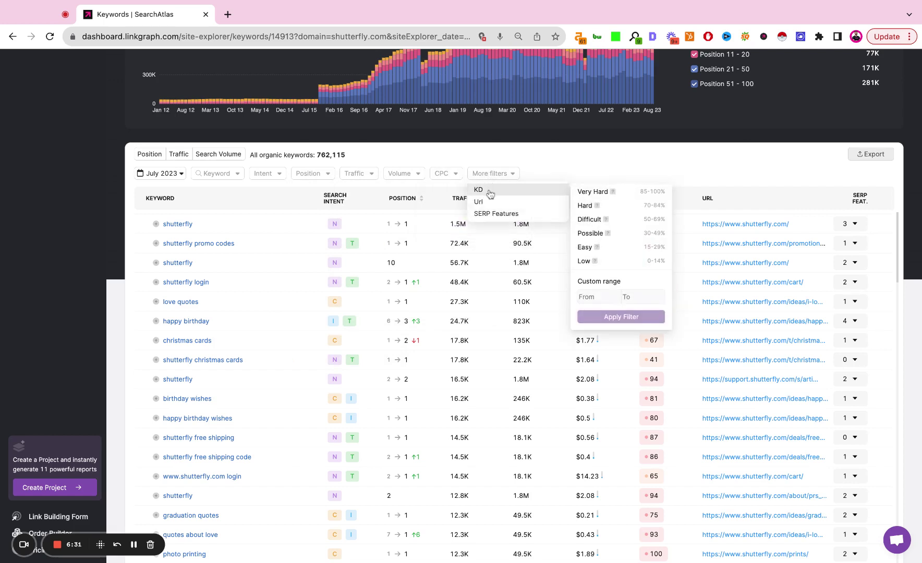
pyautogui.click(492, 203)
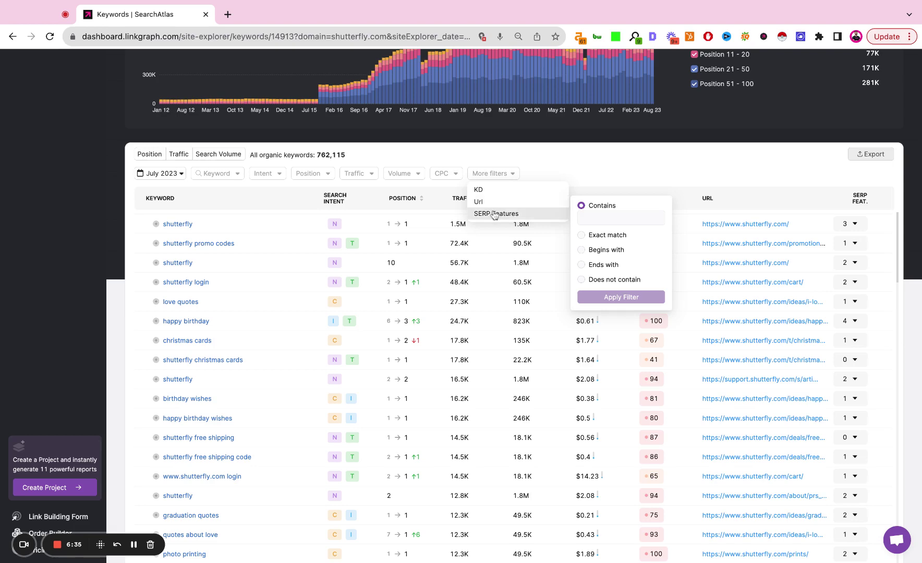
pyautogui.click(494, 214)
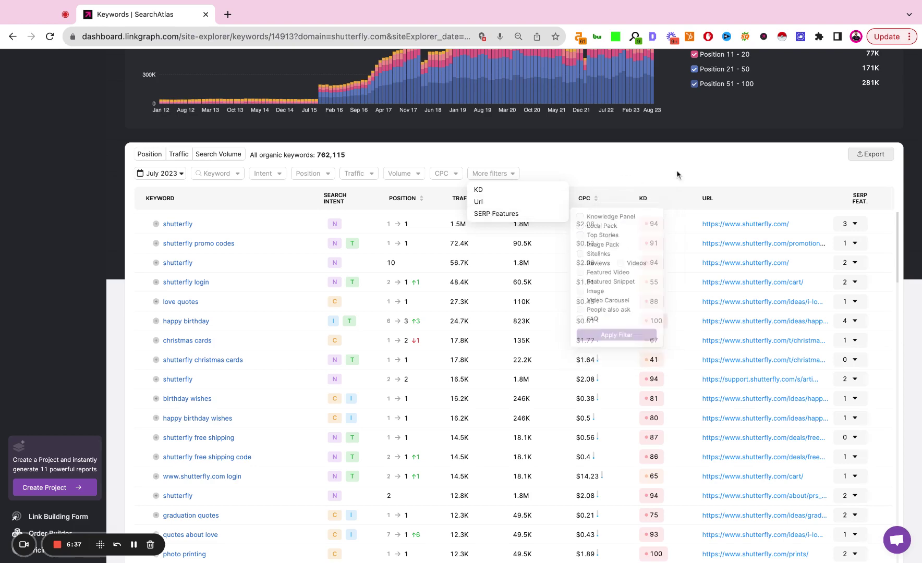
pyautogui.scroll(-3, 696, 174)
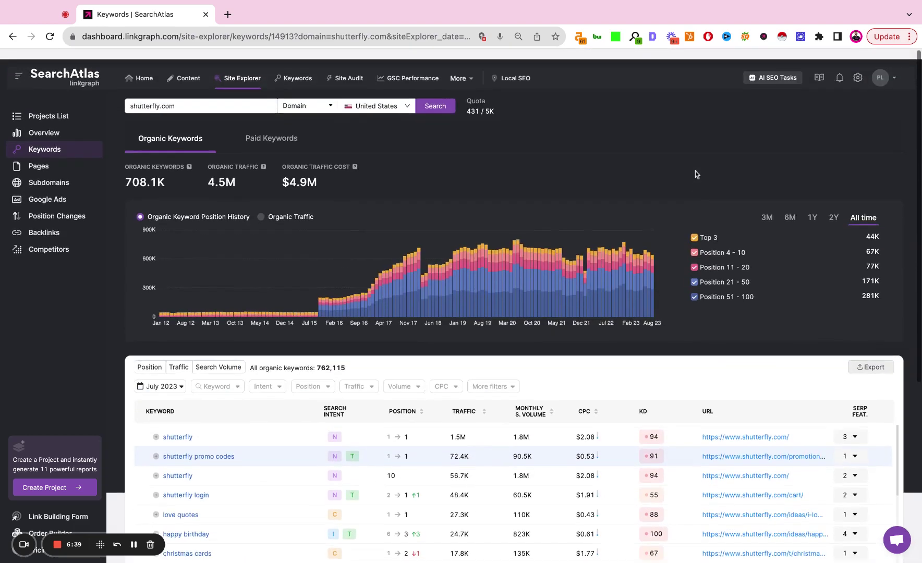
# - Browse shutterfly.com's 4,131 July 2023 paid keywords, then open its Pages report
pyautogui.scroll(-1, 695, 172)
pyautogui.click(272, 131)
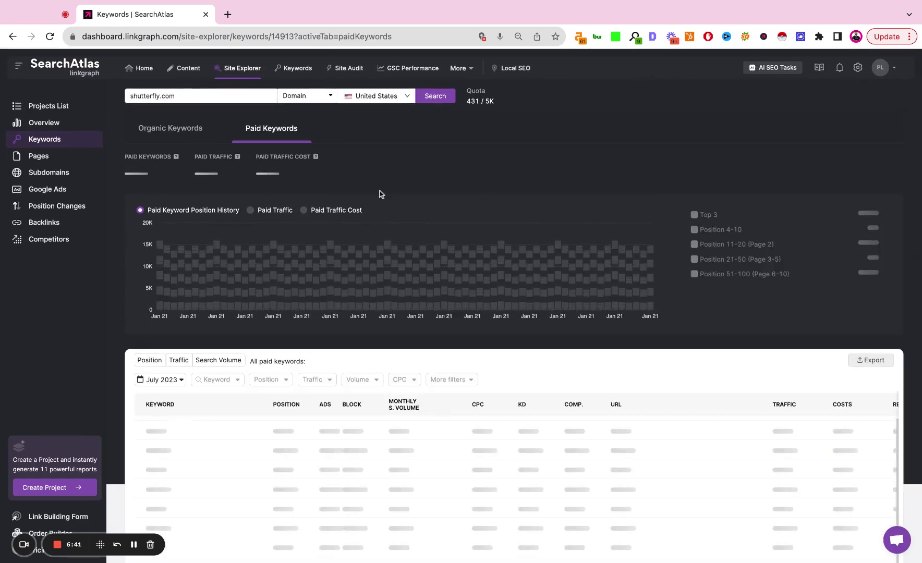
pyautogui.scroll(-5, 380, 194)
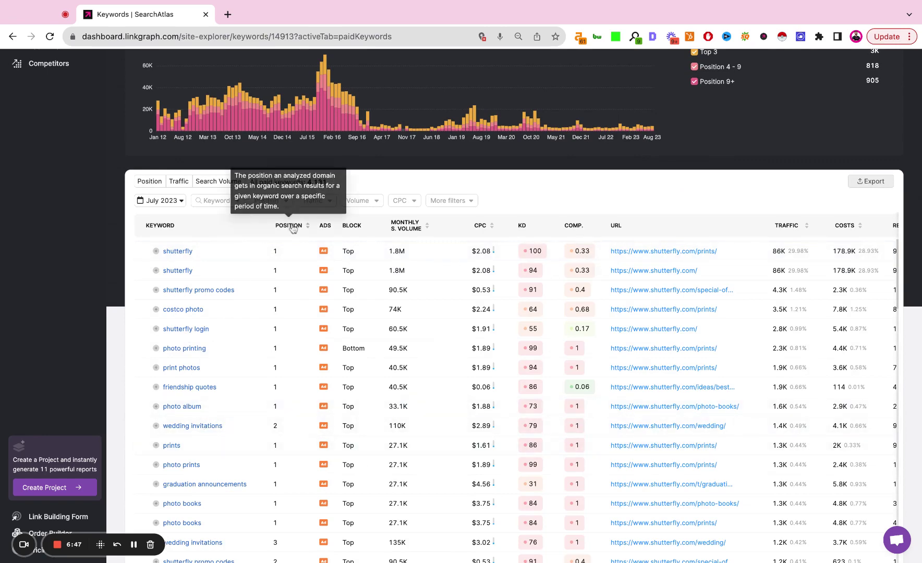
pyautogui.scroll(-1, 288, 224)
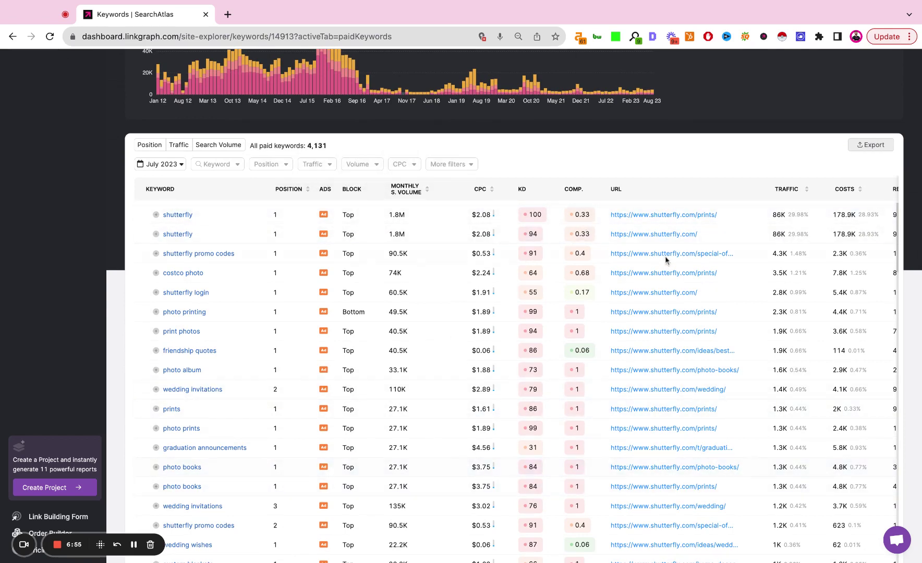
pyautogui.hscroll(2, 750, 336)
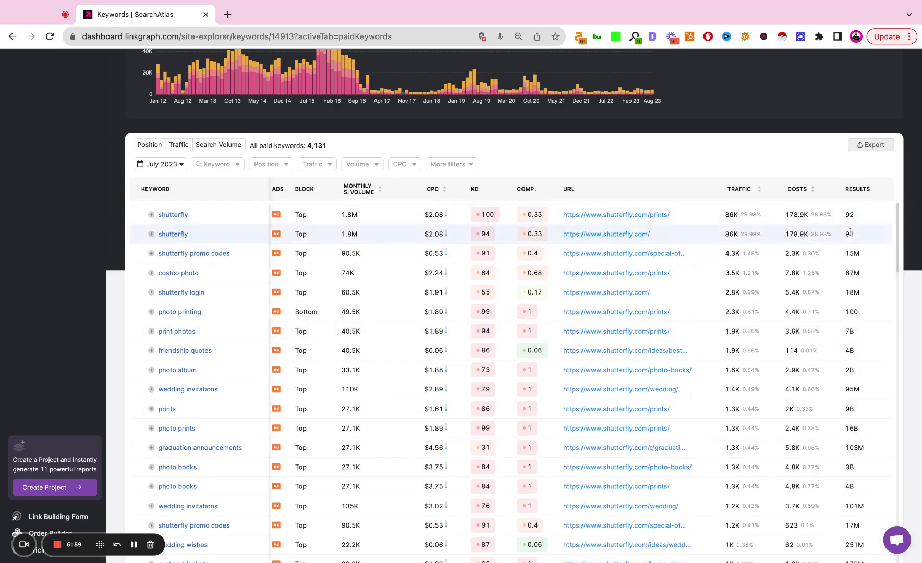
pyautogui.hscroll(-2, 754, 371)
pyautogui.scroll(4, 727, 180)
pyautogui.click(60, 157)
pyautogui.scroll(-1, 293, 156)
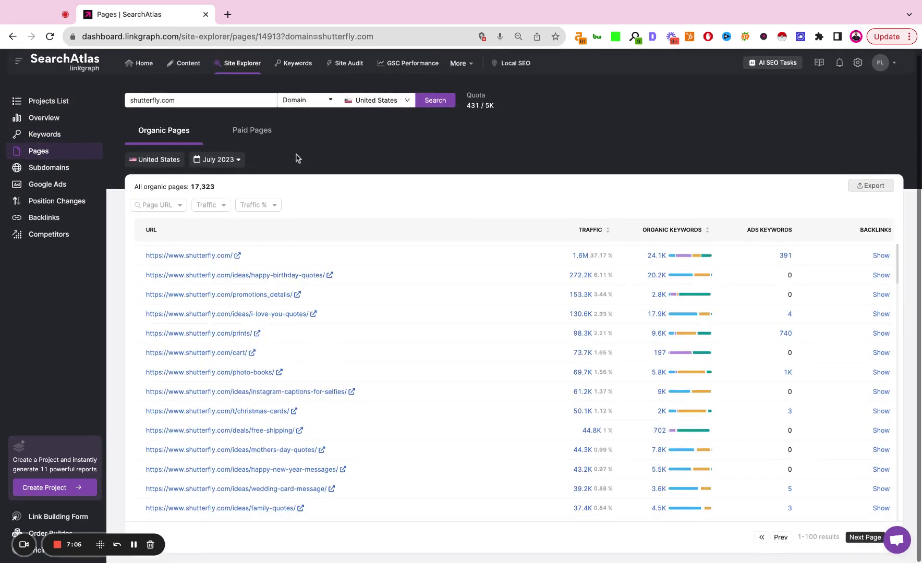
pyautogui.scroll(-5, 290, 302)
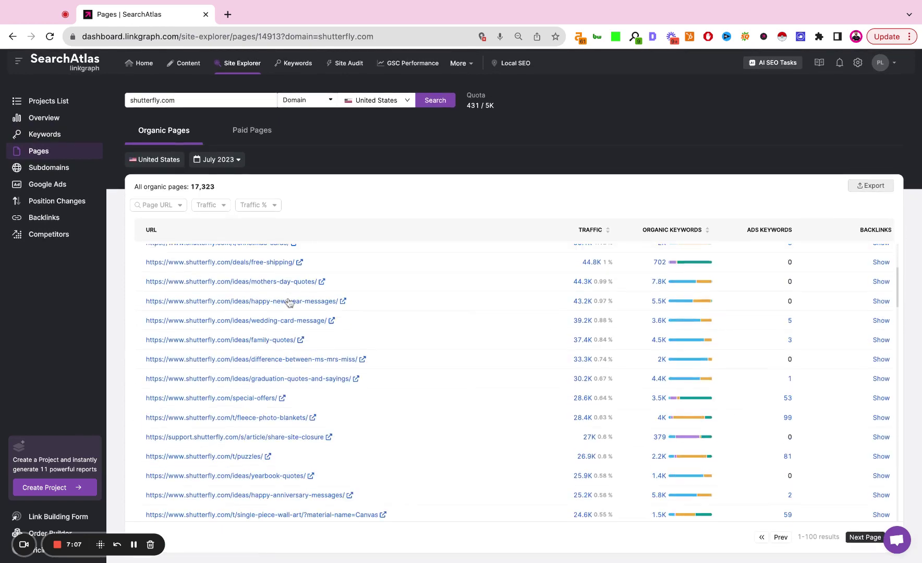
pyautogui.scroll(5, 290, 302)
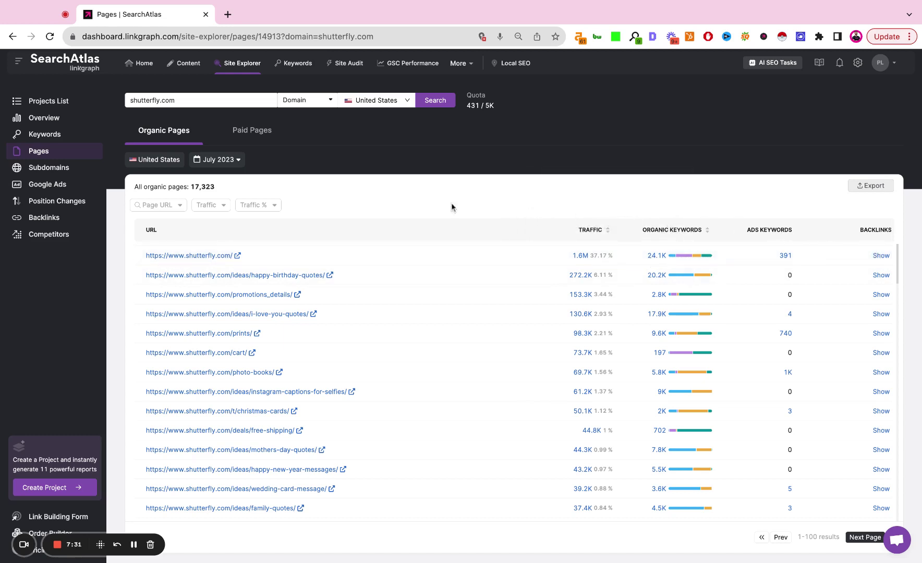
pyautogui.click(235, 166)
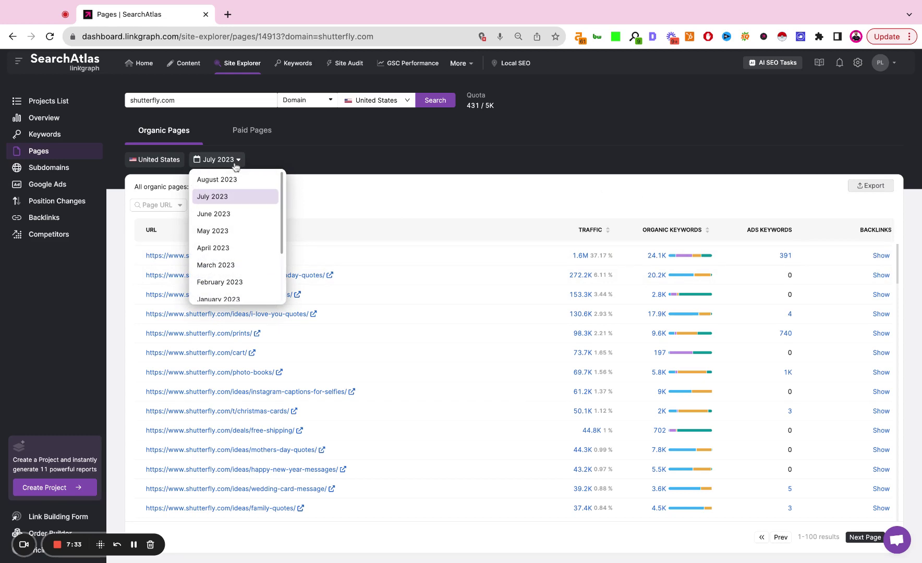
pyautogui.click(236, 165)
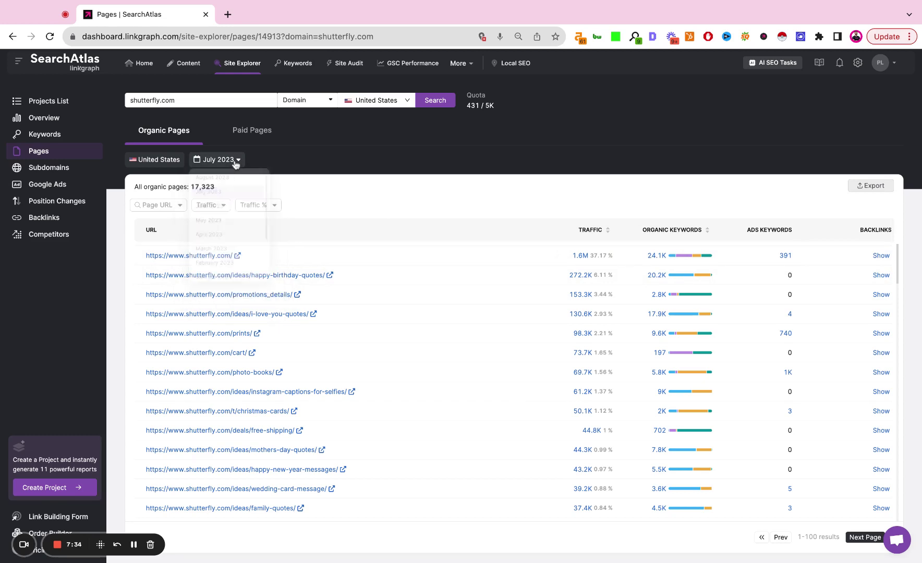
# - Show shutterfly.com's 247 paid pages for July 2023, led by /prints/ with 114.7K traffic
pyautogui.click(263, 135)
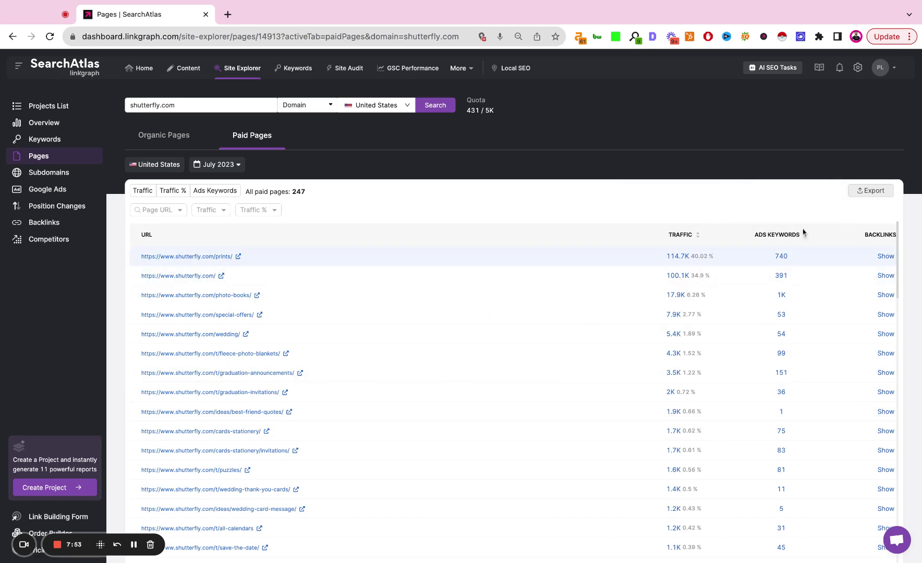
# - Compare shutterfly.com's 47 organic and 2 paid subdomains, then open its Google Ads copies
pyautogui.click(53, 174)
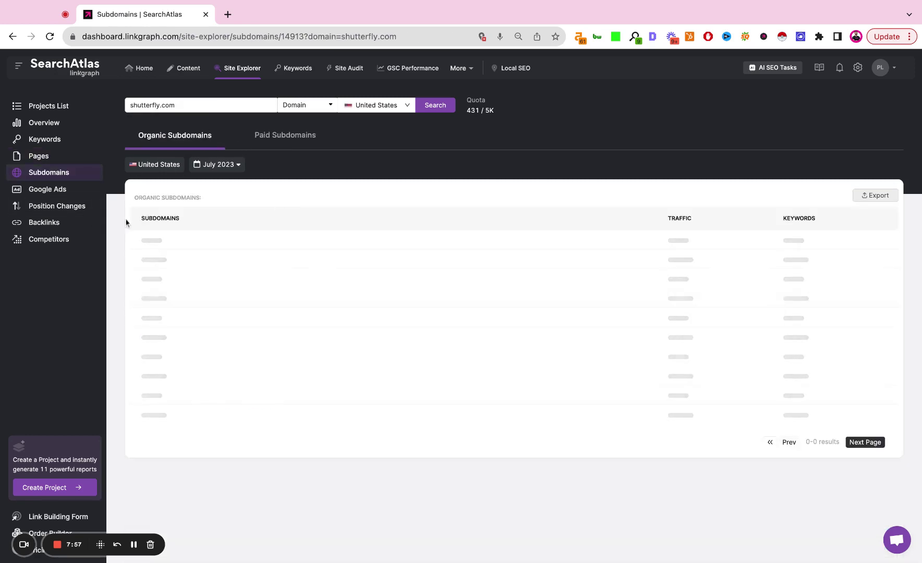
pyautogui.scroll(-8, 301, 271)
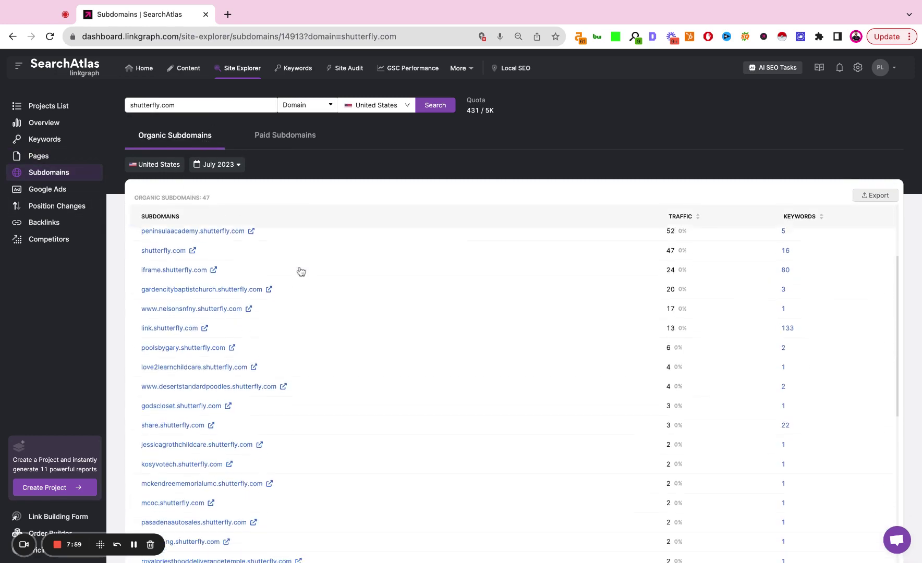
pyautogui.scroll(8, 292, 313)
pyautogui.click(275, 147)
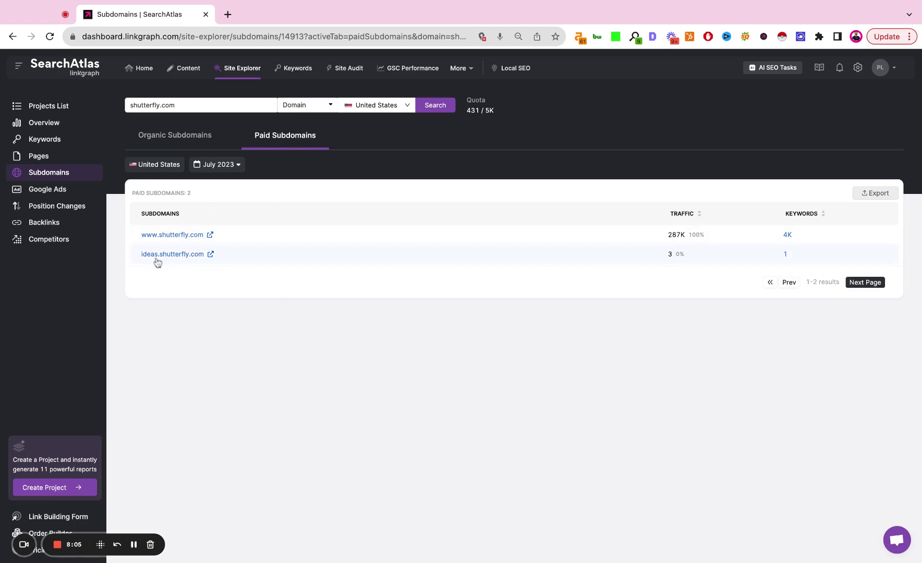
pyautogui.click(170, 137)
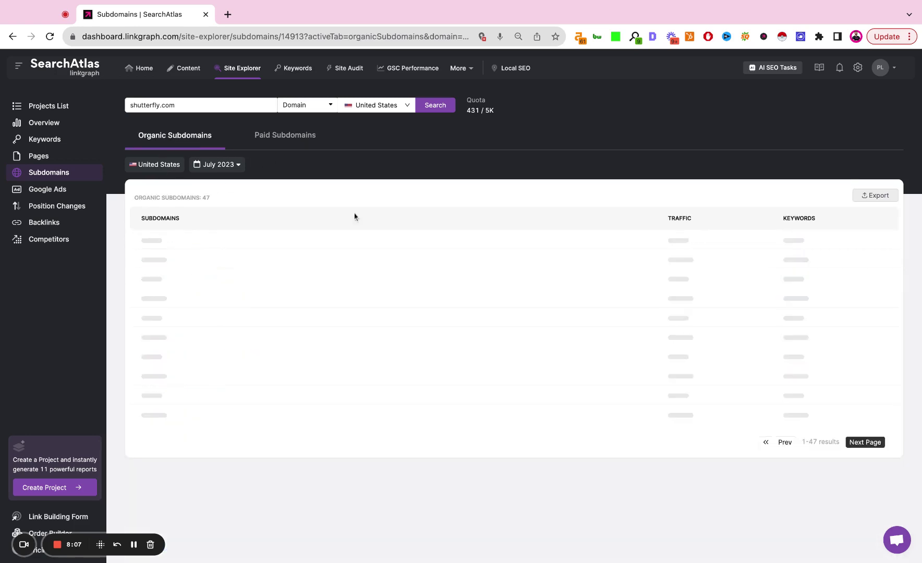
pyautogui.click(54, 190)
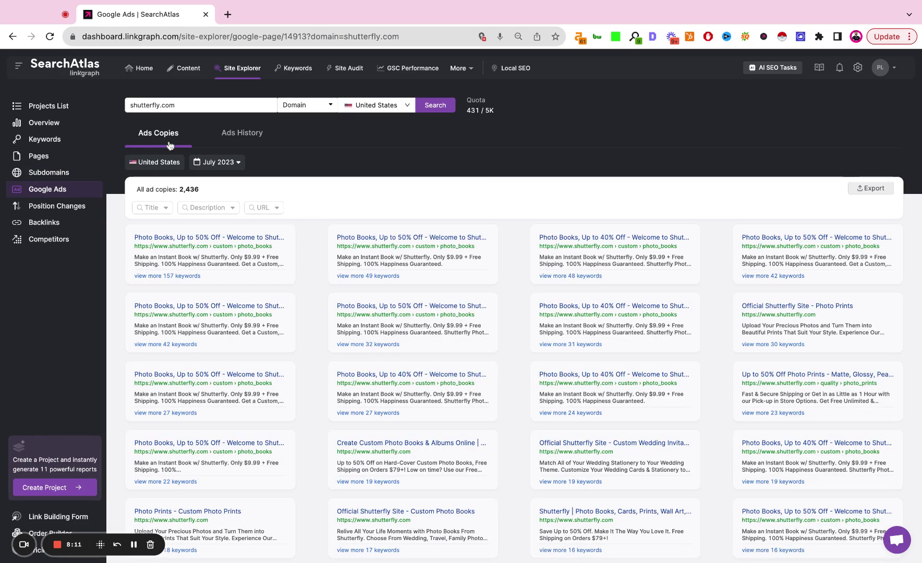
# - Browse the 2,436 ad copies and expand the first ad's 157 keywords
pyautogui.scroll(-5, 286, 193)
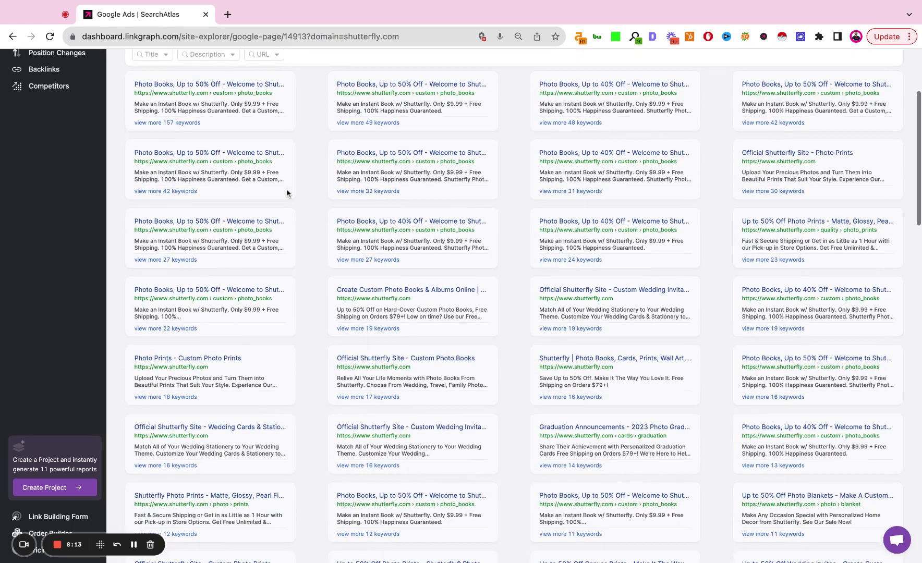
pyautogui.scroll(-13, 286, 192)
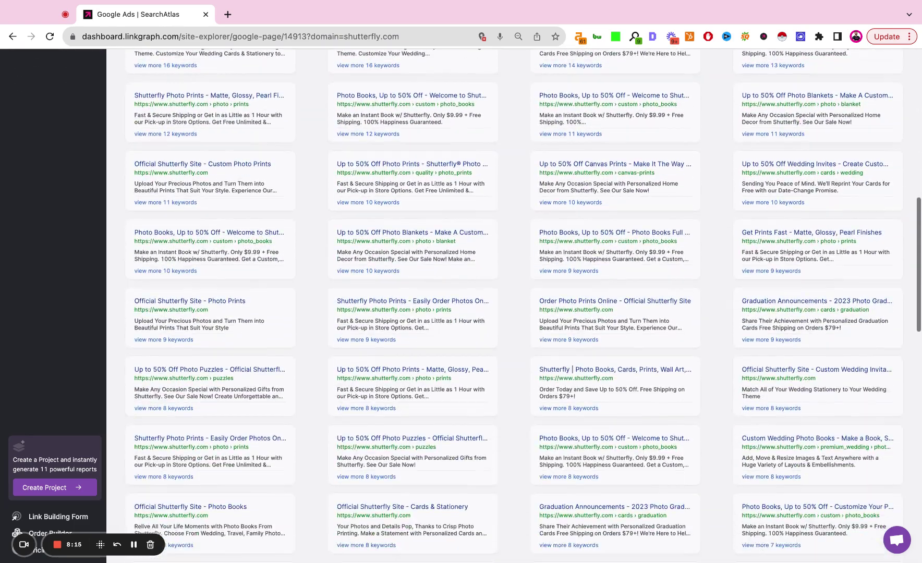
pyautogui.scroll(20, 228, 89)
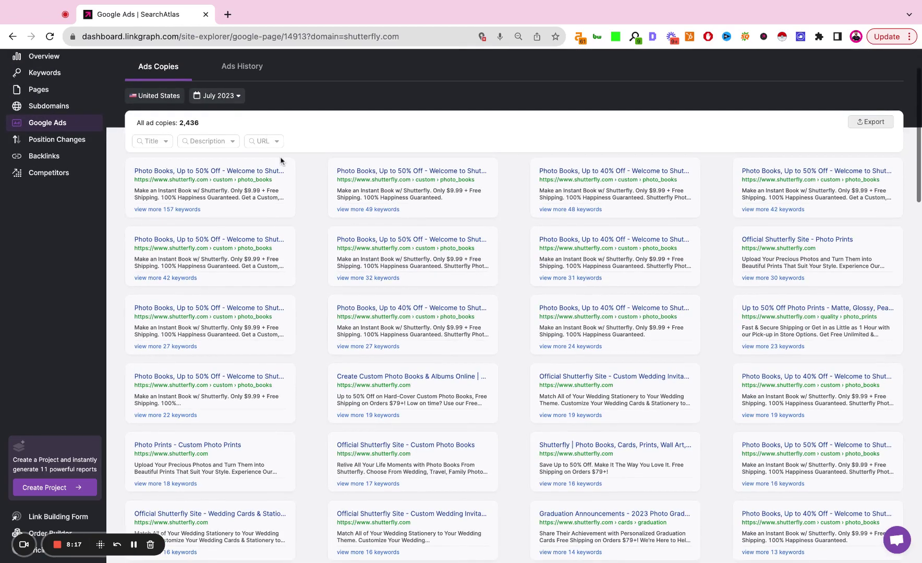
pyautogui.scroll(-1, 281, 160)
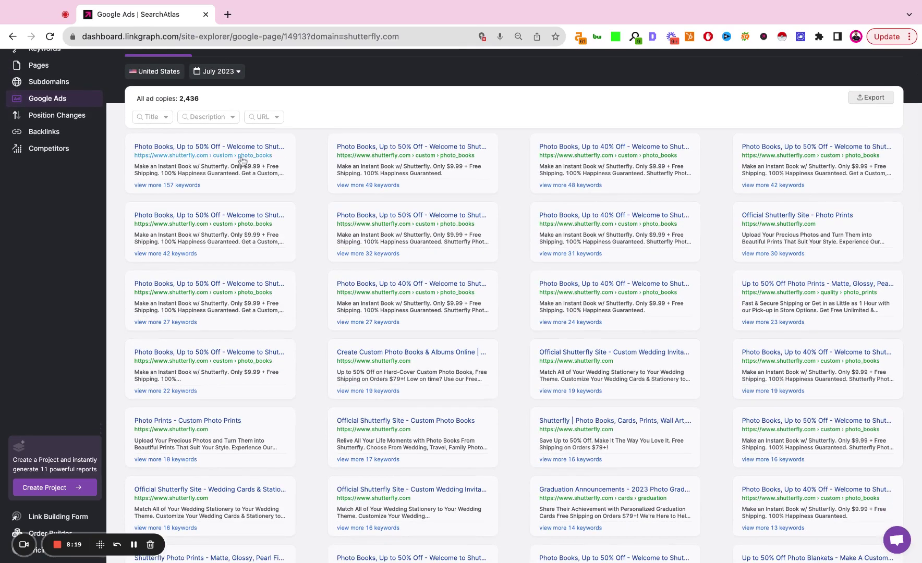
pyautogui.click(180, 186)
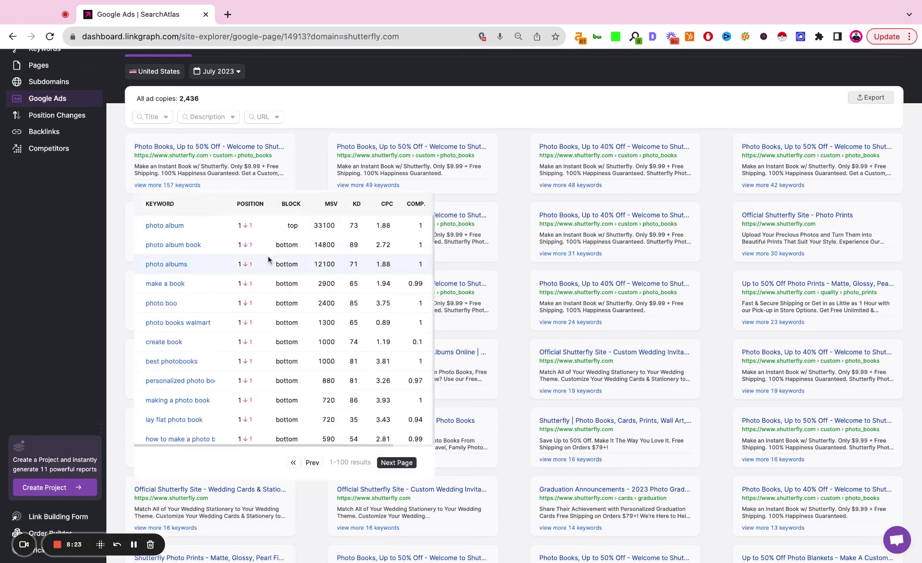
pyautogui.hscroll(3, 267, 261)
pyautogui.hscroll(-3, 268, 260)
pyautogui.scroll(-5, 268, 260)
pyautogui.scroll(5, 269, 261)
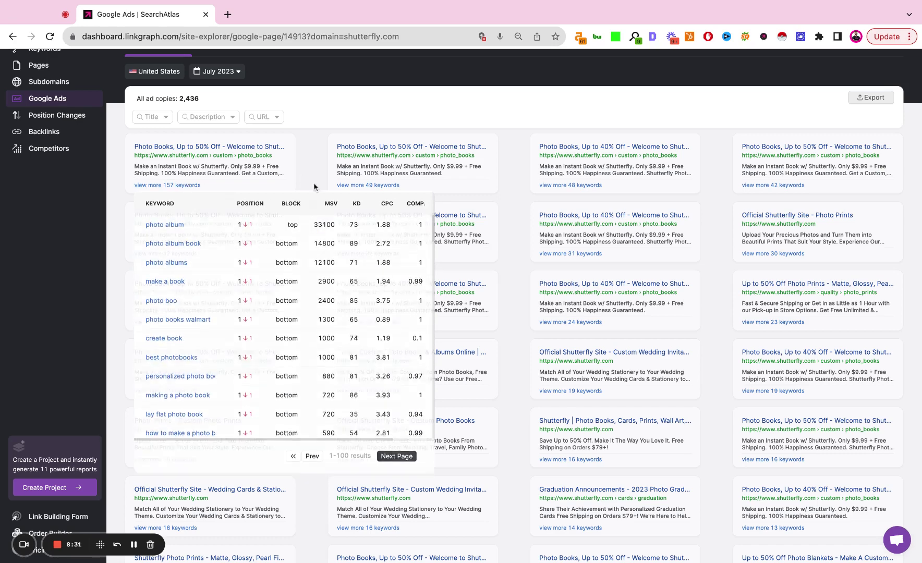
# - Check shutterfly.com's ads history, then bring up the Position Changes report
pyautogui.scroll(3, 313, 185)
pyautogui.click(255, 133)
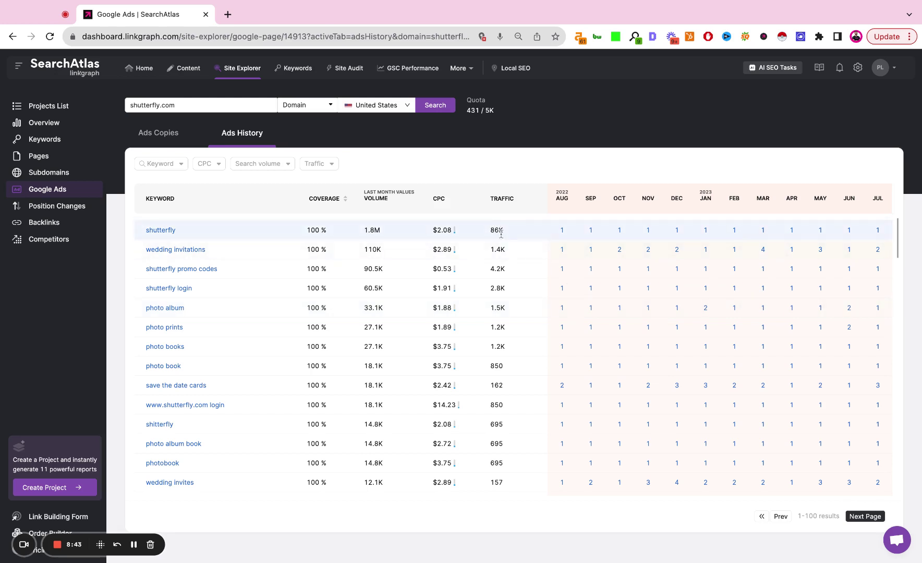
pyautogui.click(72, 206)
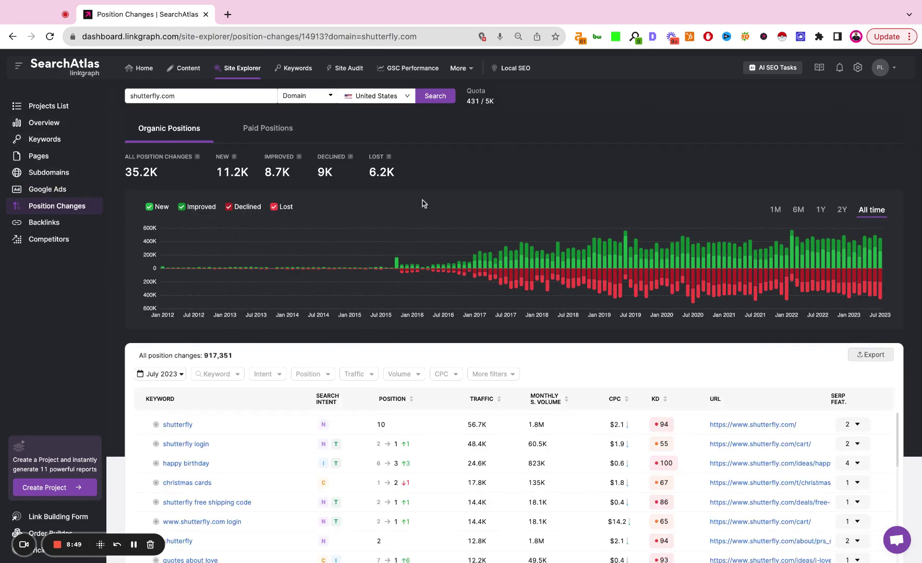
# - Scroll through shutterfly.com's 917,351 keyword position changes for July 2023
pyautogui.scroll(-3, 422, 204)
pyautogui.scroll(2, 422, 203)
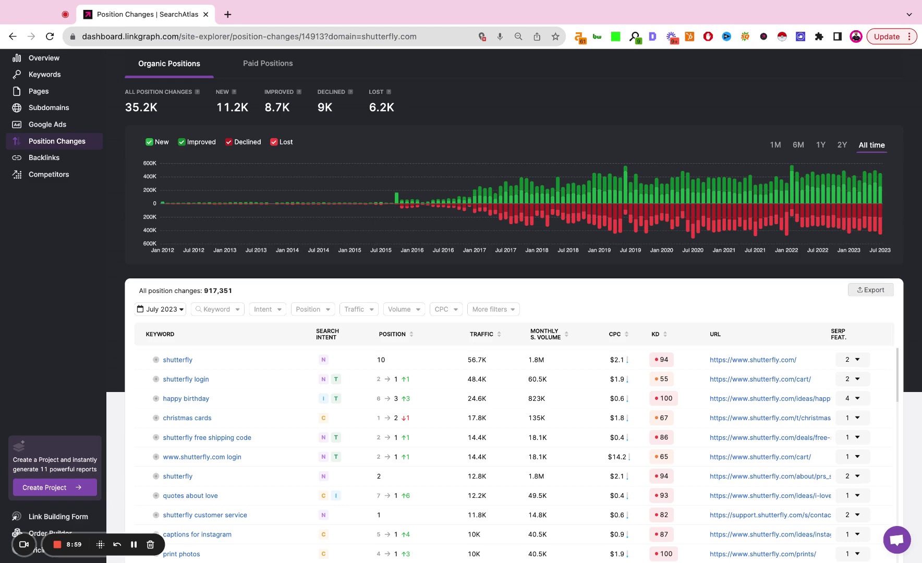
pyautogui.scroll(-5, 451, 296)
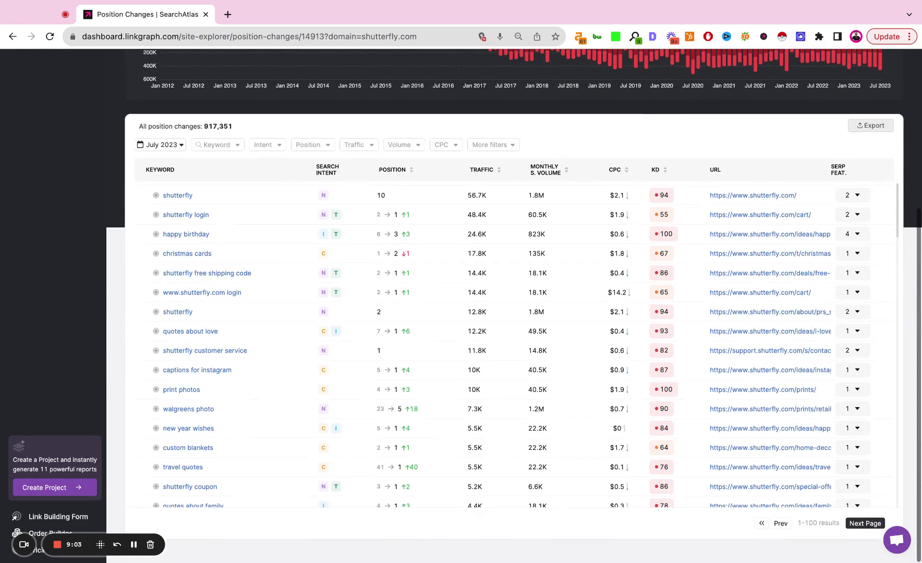
pyautogui.scroll(3, 454, 293)
pyautogui.scroll(1, 454, 293)
# - Inspect the Keyword, Intent, Position, Traffic, Volume, CPC and More filters, then open Backlinks
pyautogui.click(215, 213)
pyautogui.click(265, 213)
pyautogui.click(332, 218)
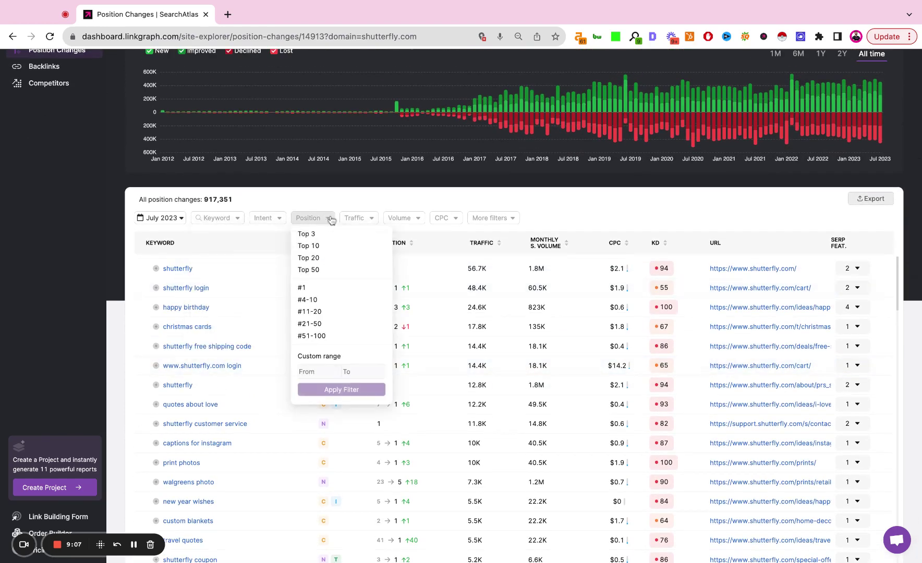
pyautogui.click(373, 218)
pyautogui.click(414, 218)
pyautogui.click(445, 218)
pyautogui.click(490, 218)
pyautogui.scroll(3, 432, 208)
pyautogui.click(58, 226)
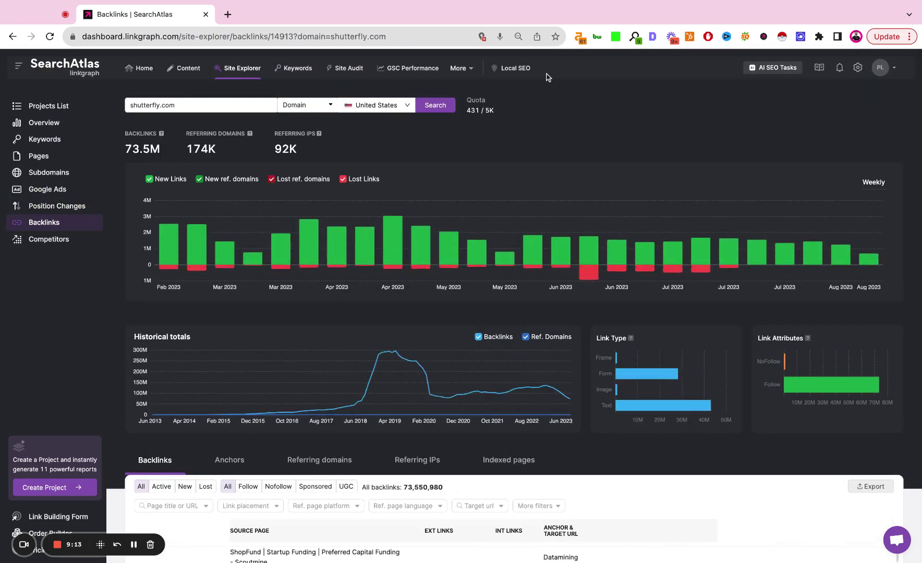
pyautogui.scroll(-2, 547, 77)
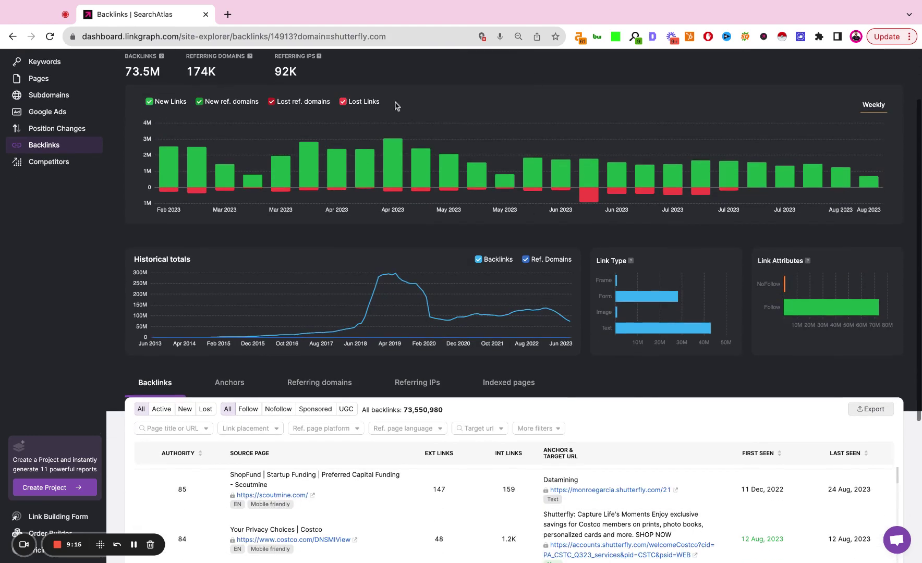
pyautogui.moveTo(202, 199)
pyautogui.scroll(1, 203, 199)
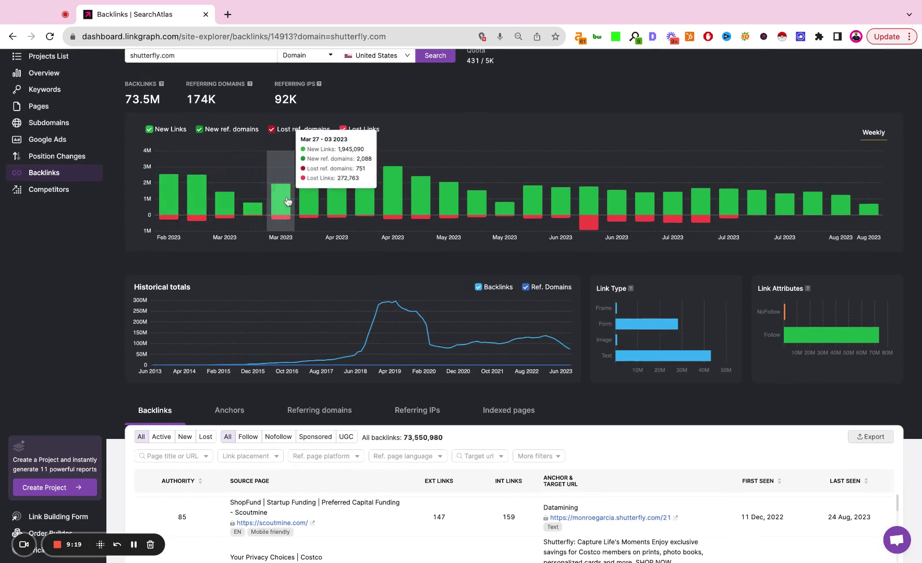
pyautogui.scroll(-1, 344, 219)
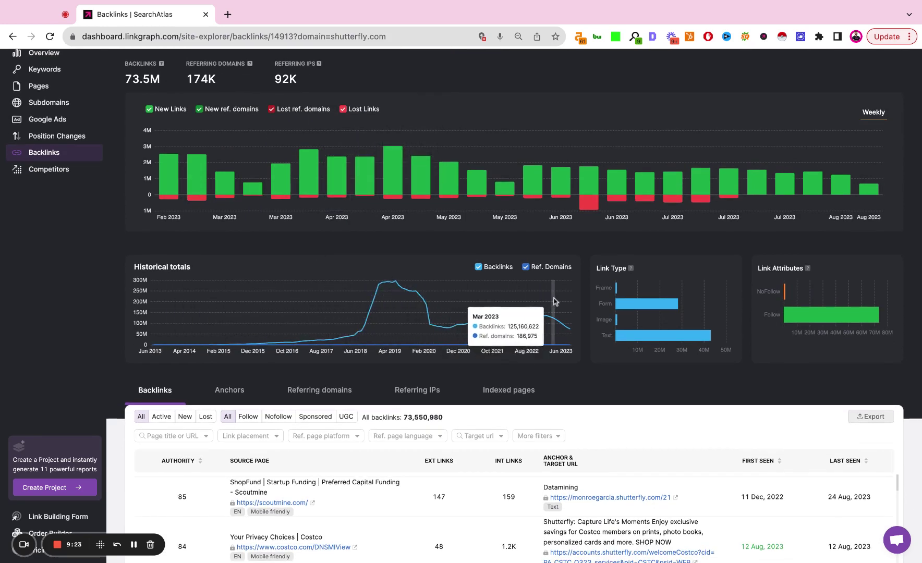
pyautogui.click(501, 268)
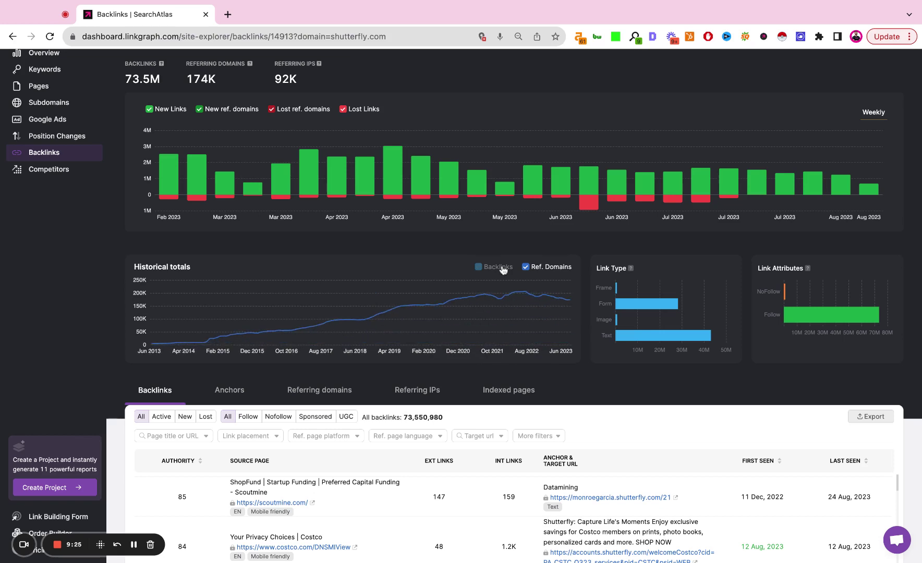
pyautogui.click(479, 268)
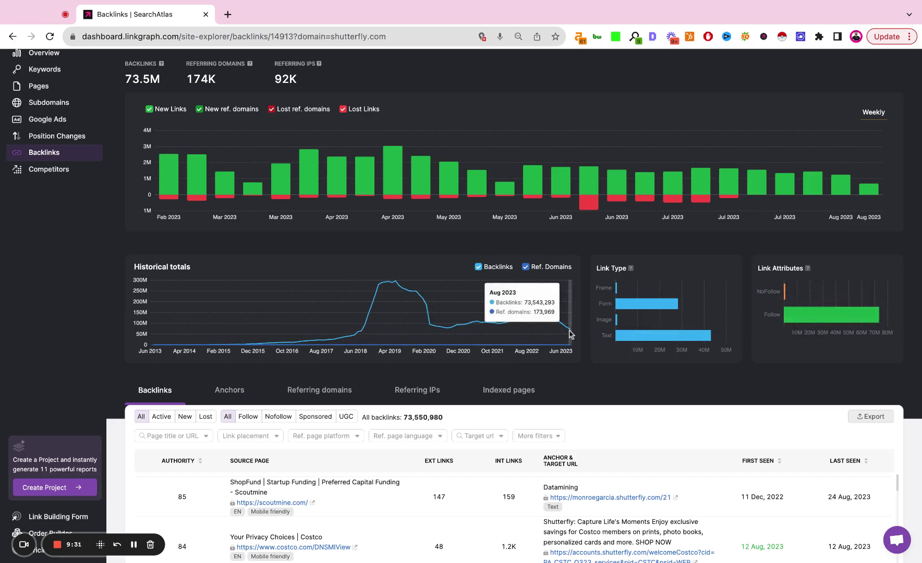
pyautogui.scroll(-4, 568, 333)
pyautogui.scroll(1, 579, 308)
pyautogui.scroll(-2, 613, 199)
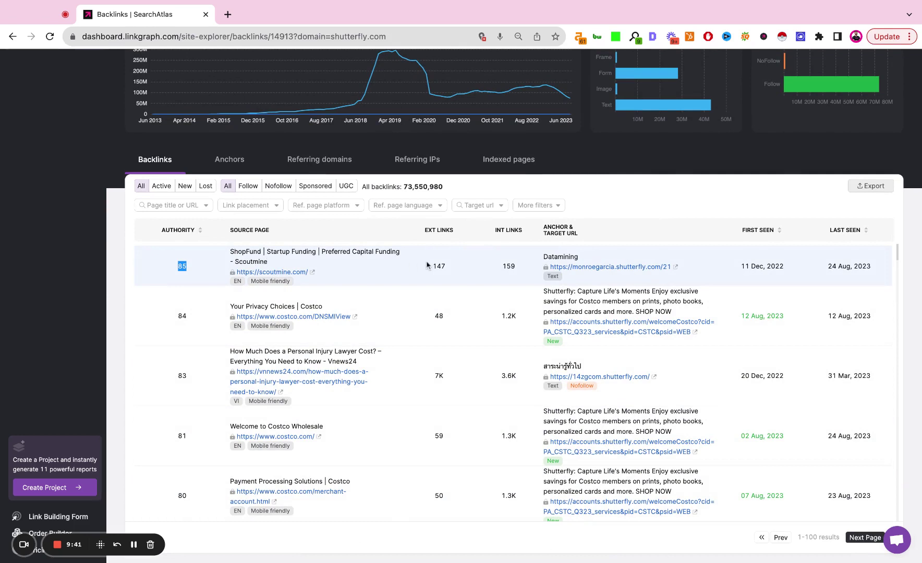
pyautogui.moveTo(510, 267); pyautogui.dragTo(542, 262)
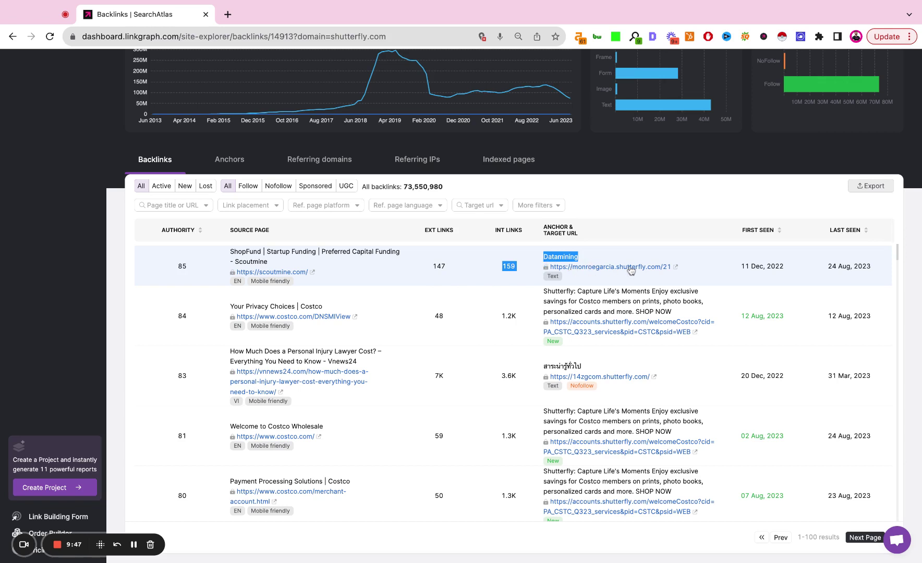
pyautogui.tripleClick(741, 267)
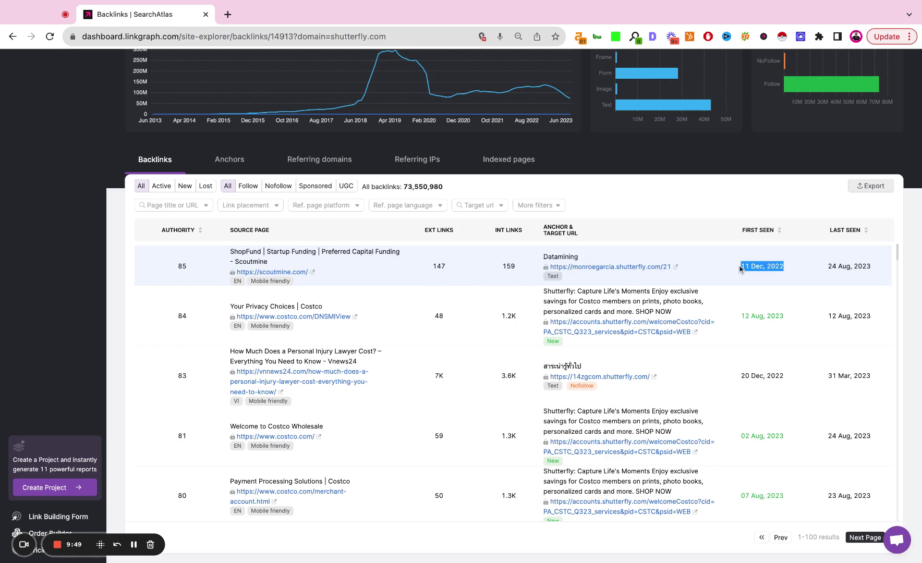
pyautogui.moveTo(821, 266); pyautogui.dragTo(866, 267)
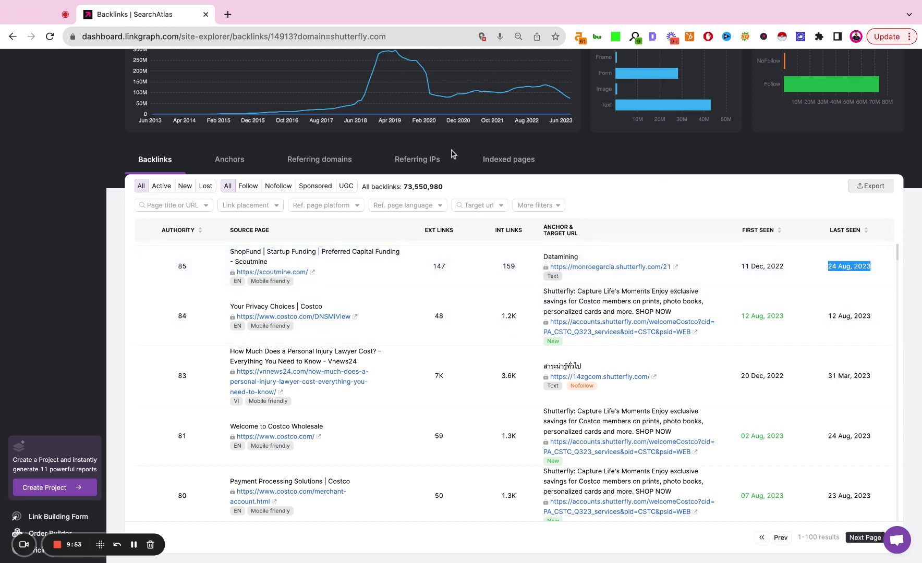
# - Inspect the page title/URL, link placement, platform, language, target URL and extra backlink filters, then show Anchors
pyautogui.click(195, 206)
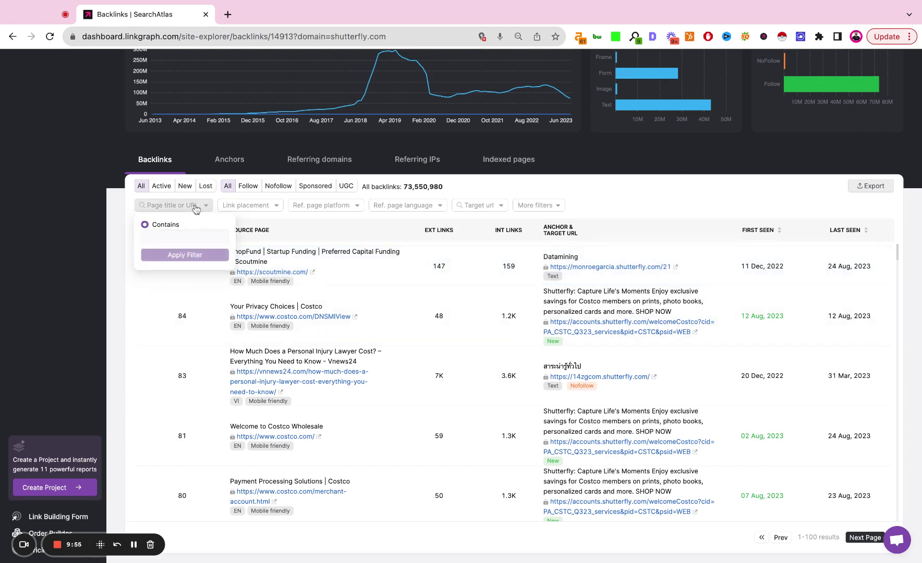
pyautogui.click(267, 214)
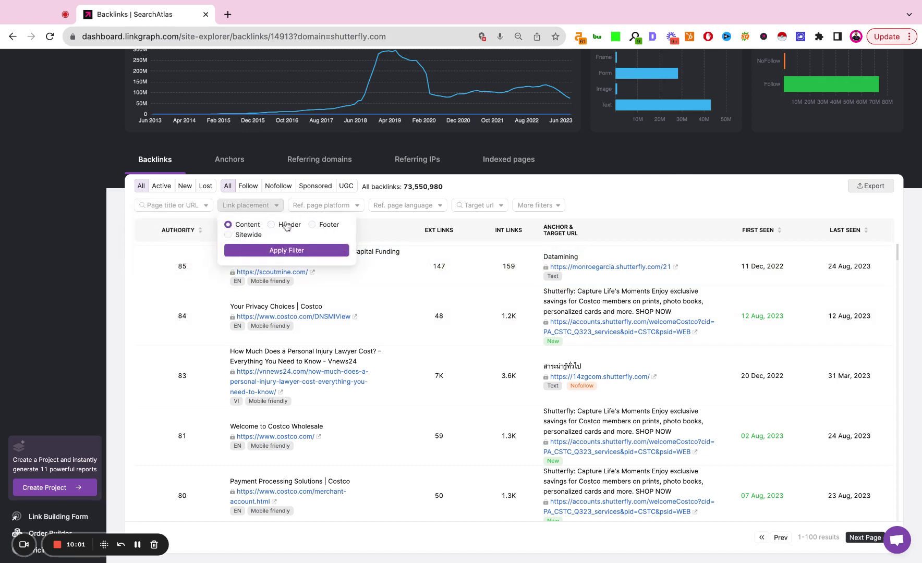
pyautogui.click(314, 206)
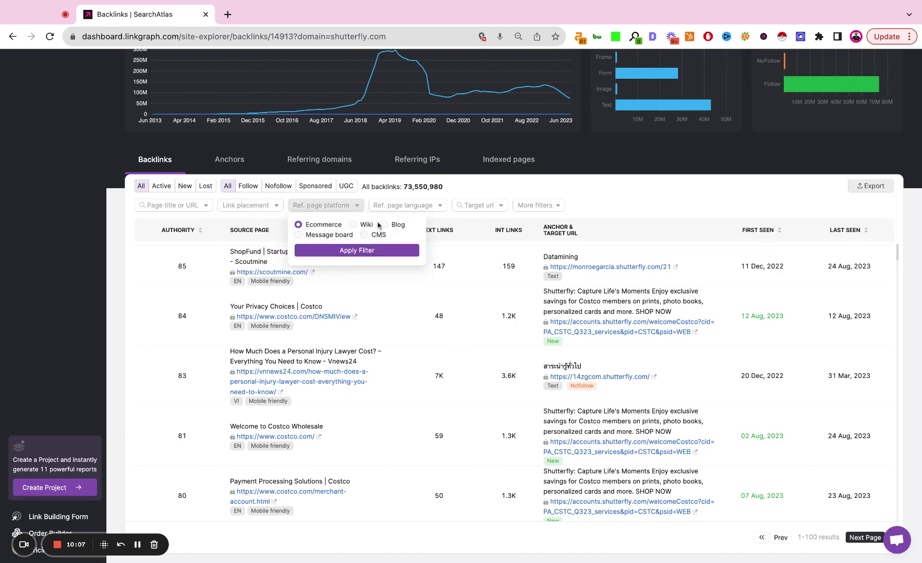
pyautogui.click(394, 207)
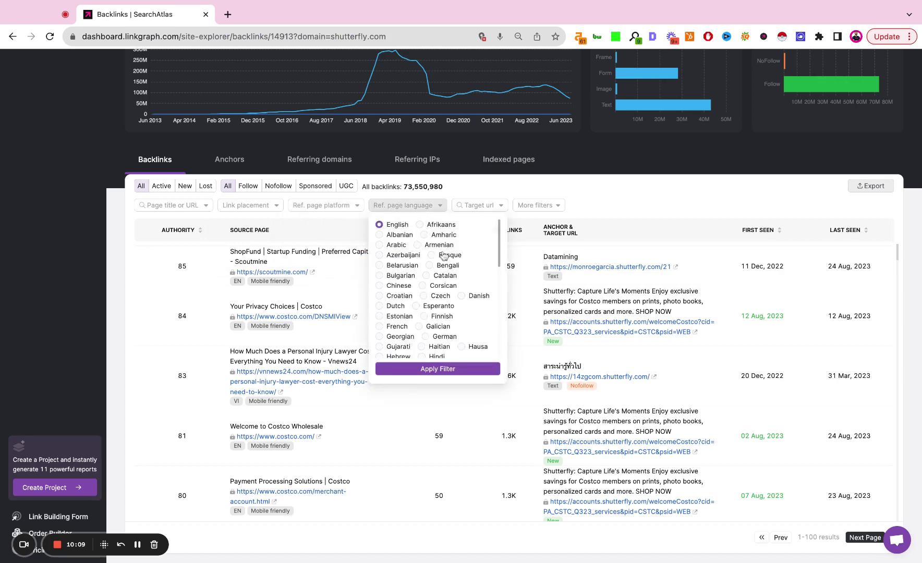
pyautogui.click(478, 205)
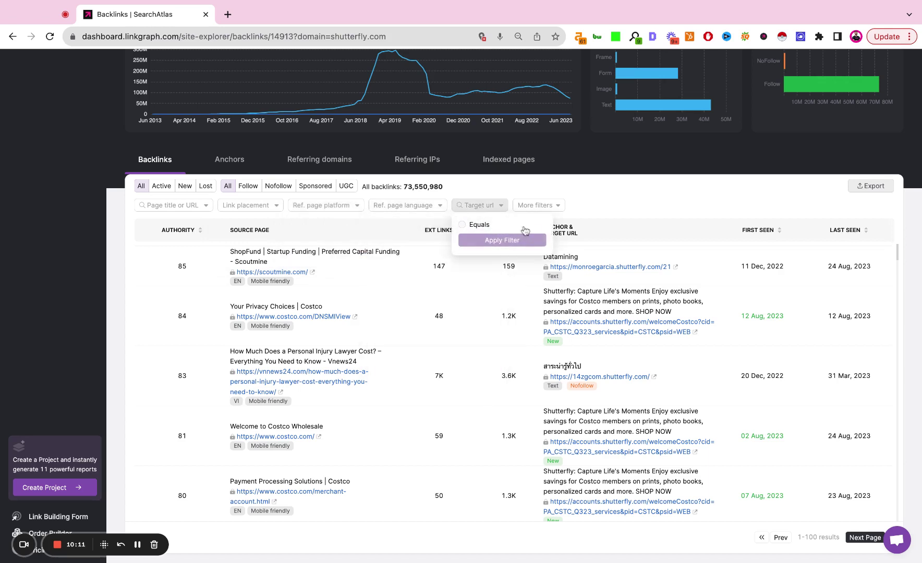
pyautogui.click(554, 205)
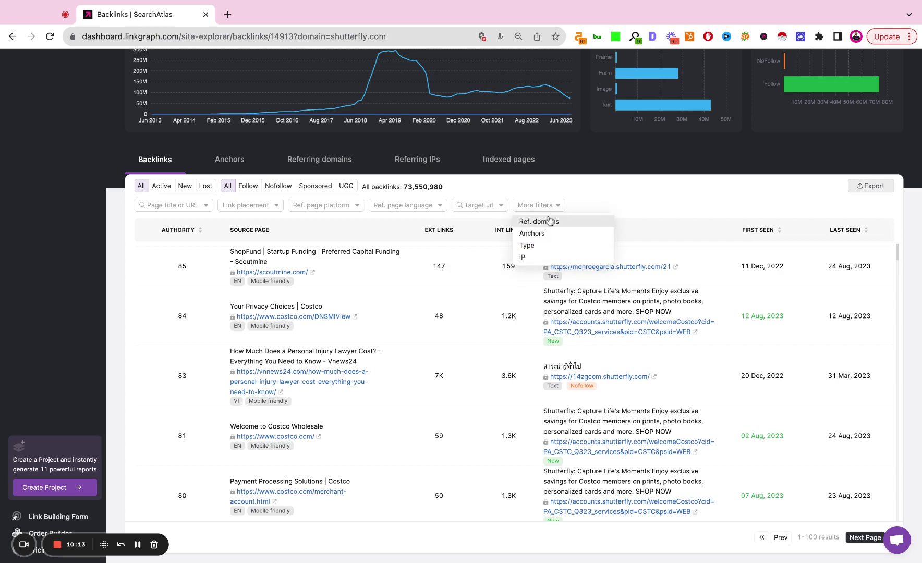
pyautogui.moveTo(548, 235)
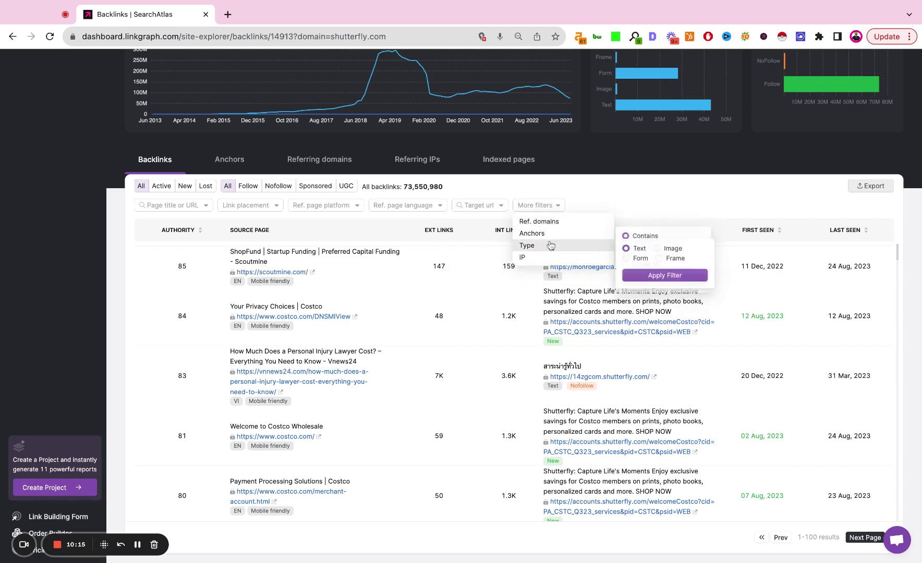
pyautogui.moveTo(550, 260)
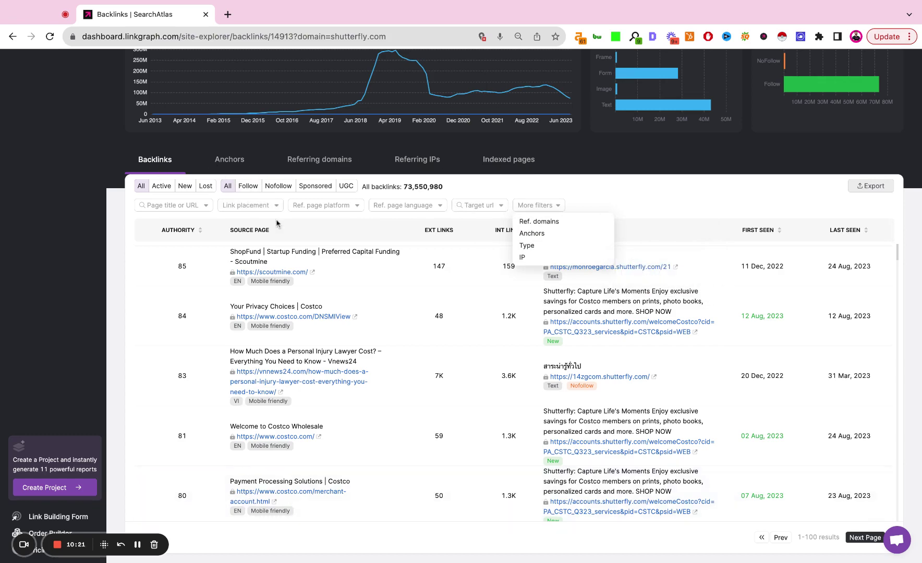
pyautogui.click(231, 163)
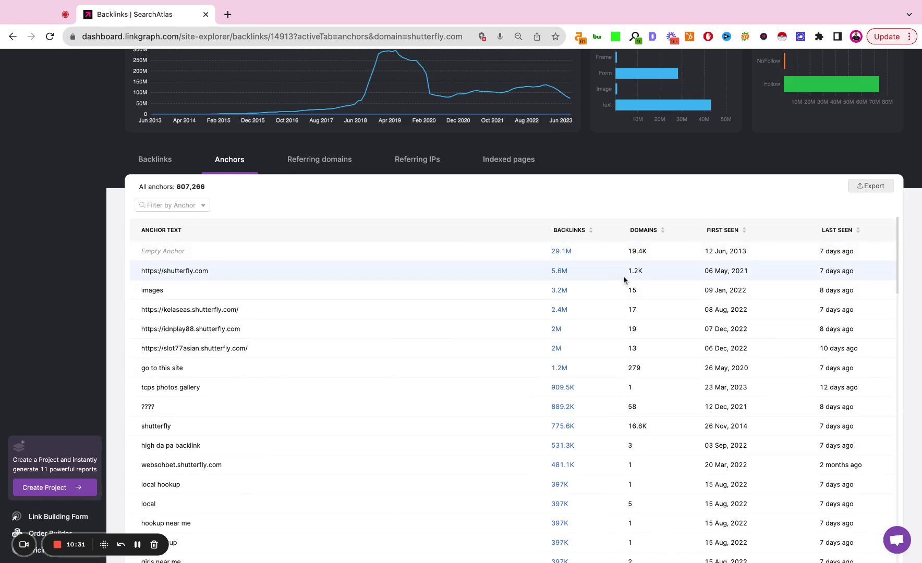
# - Select the shutterfly.com anchor's First Seen and Last Seen dates, then show Referring domains
pyautogui.tripleClick(700, 272)
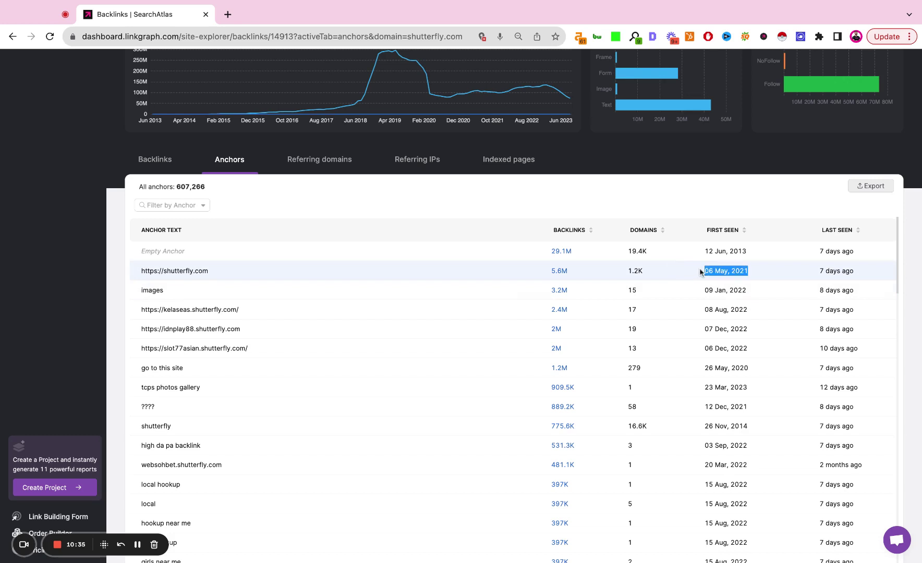
pyautogui.tripleClick(813, 276)
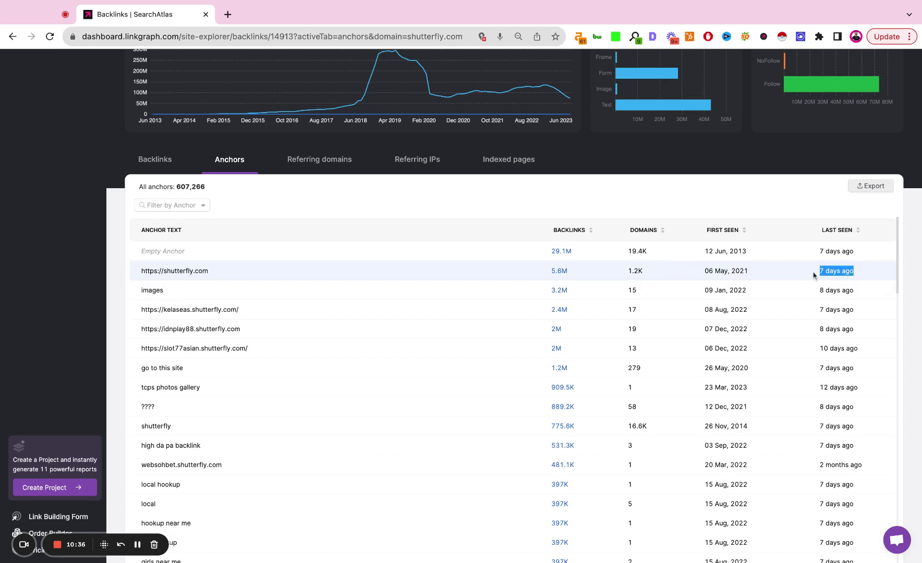
pyautogui.click(330, 160)
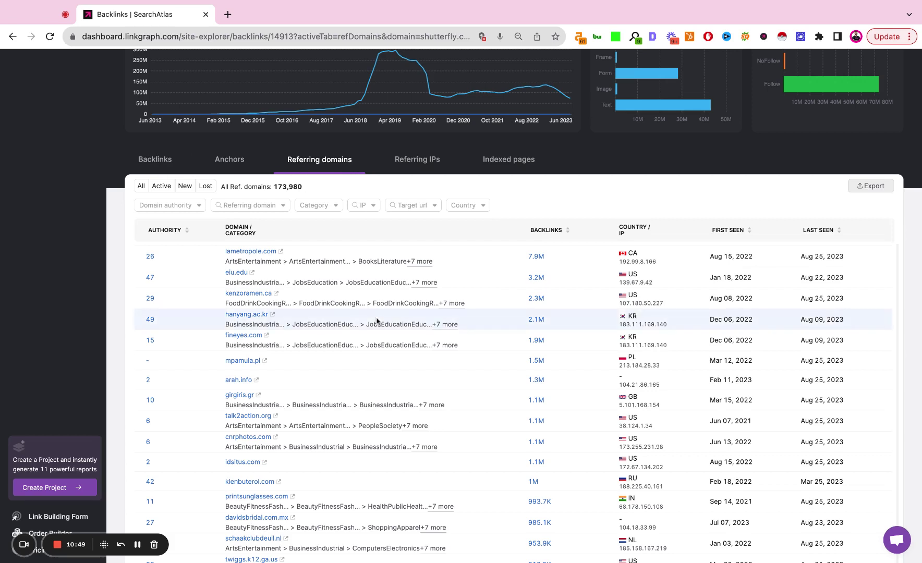
# - Check the domain authority, domain, category, IP, target URL and country filters, then show Referring IPs
pyautogui.scroll(-1, 378, 322)
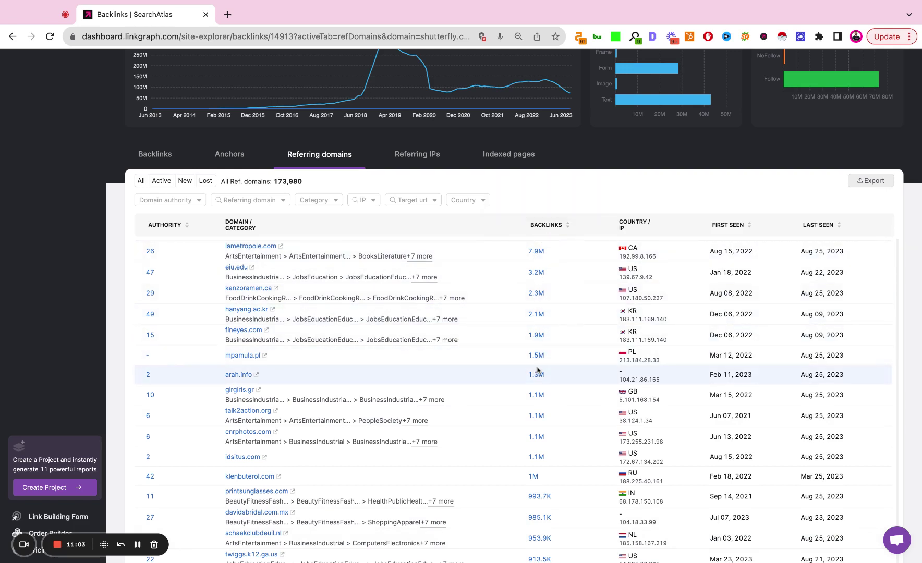
pyautogui.moveTo(630, 230)
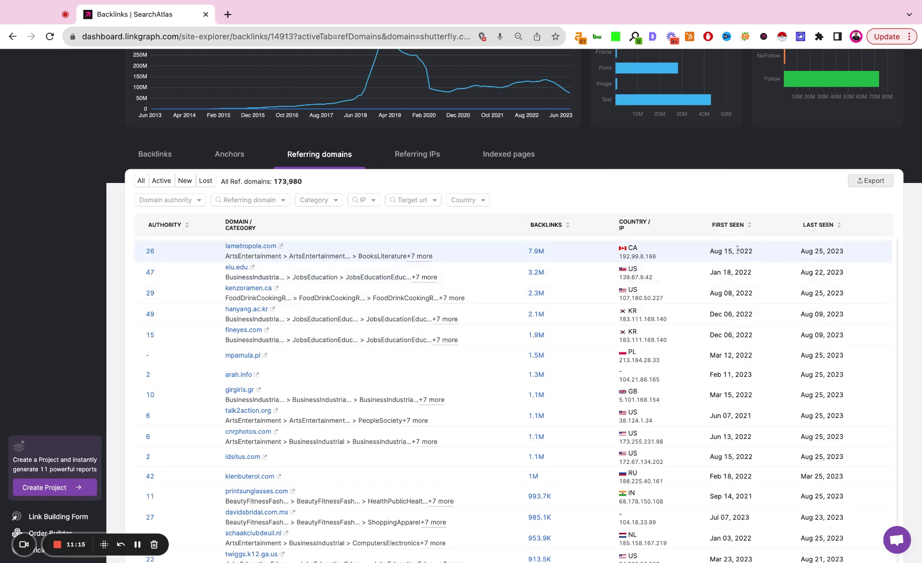
pyautogui.click(194, 204)
pyautogui.click(264, 199)
pyautogui.click(319, 202)
pyautogui.click(363, 200)
pyautogui.click(412, 199)
pyautogui.click(464, 200)
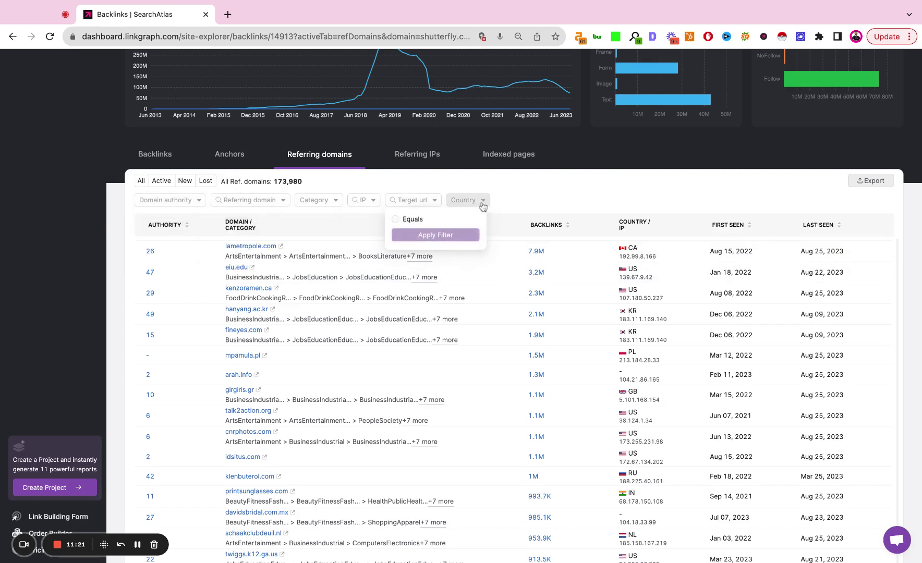
pyautogui.click(402, 159)
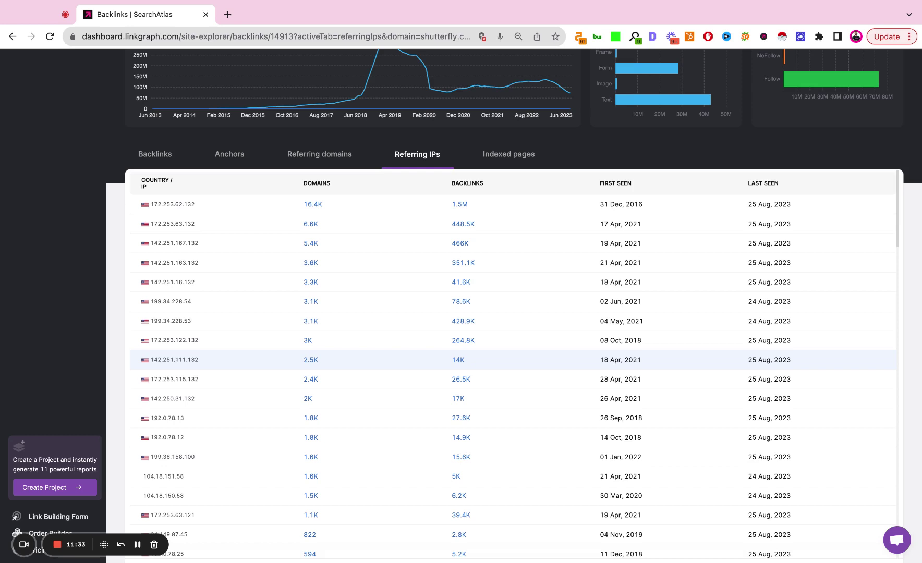
pyautogui.click(510, 156)
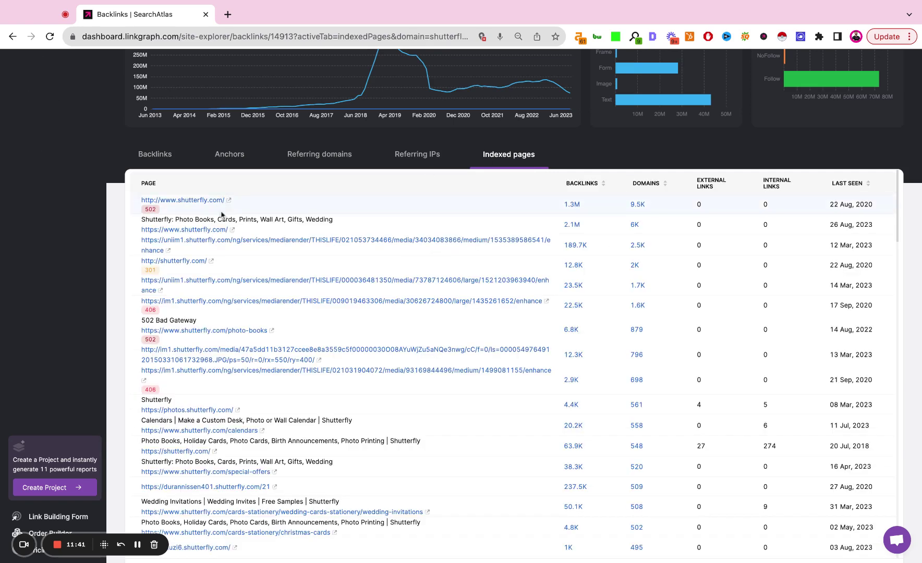
pyautogui.scroll(-3, 217, 383)
pyautogui.scroll(3, 218, 387)
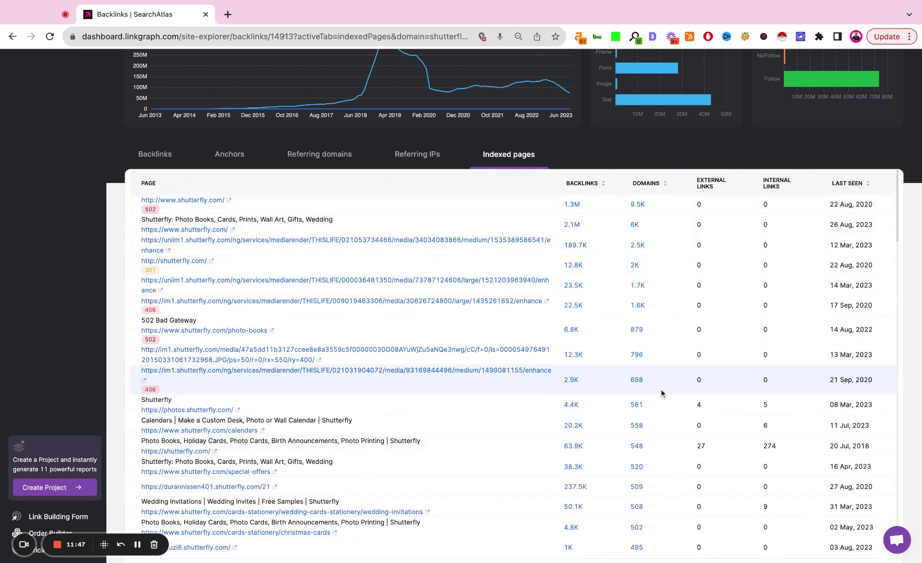
pyautogui.scroll(1, 743, 205)
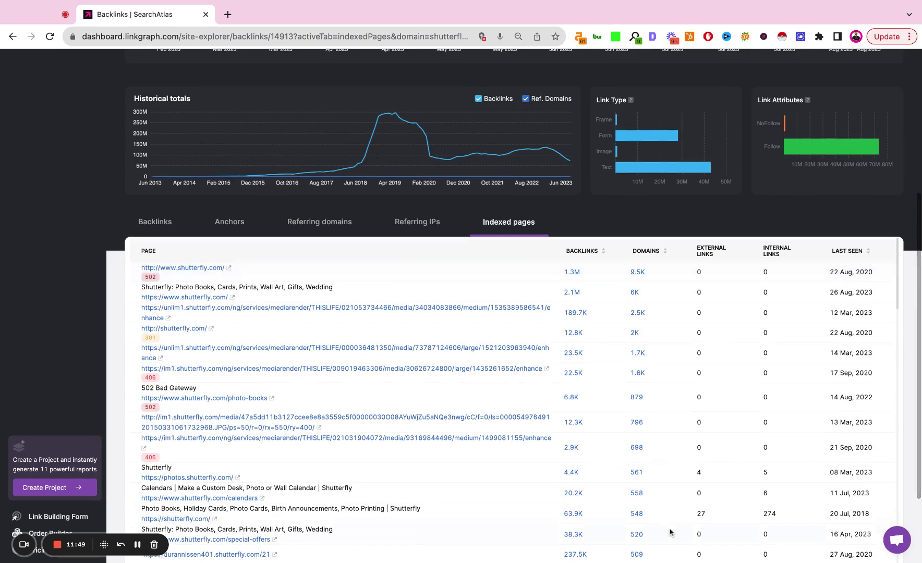
pyautogui.scroll(4, 706, 493)
# - Study the organic positioning map and the 132,545 organic competitors table for July 2023
pyautogui.click(49, 239)
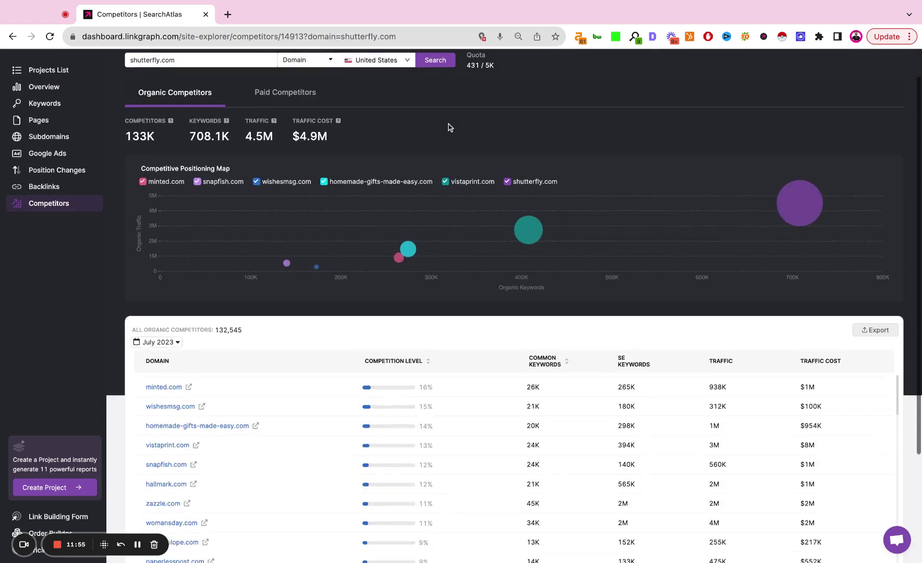
pyautogui.scroll(-3, 450, 127)
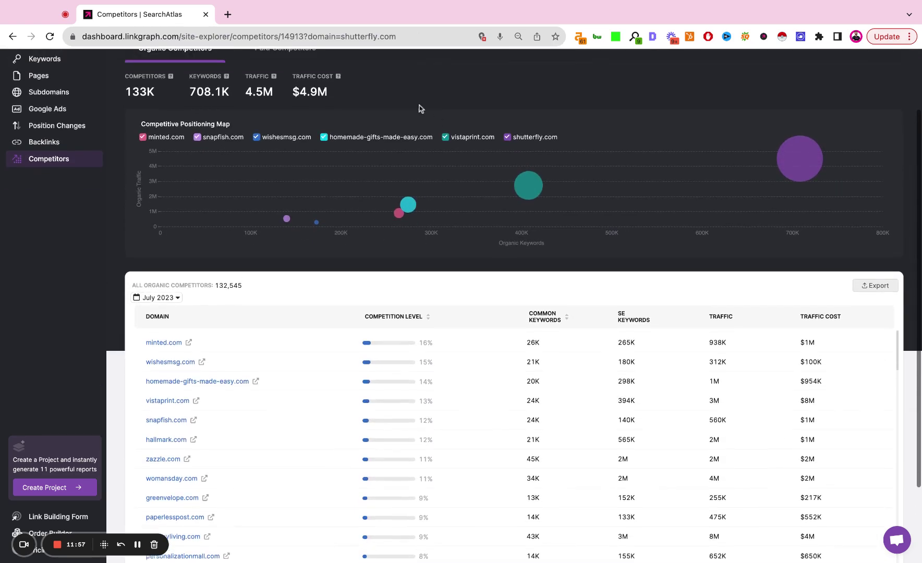
pyautogui.scroll(2, 410, 99)
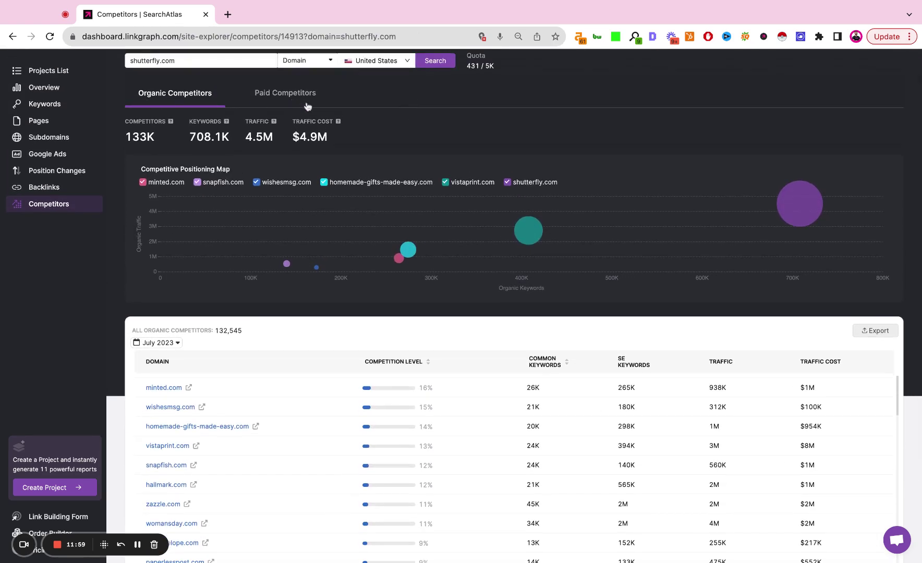
pyautogui.scroll(-1, 311, 98)
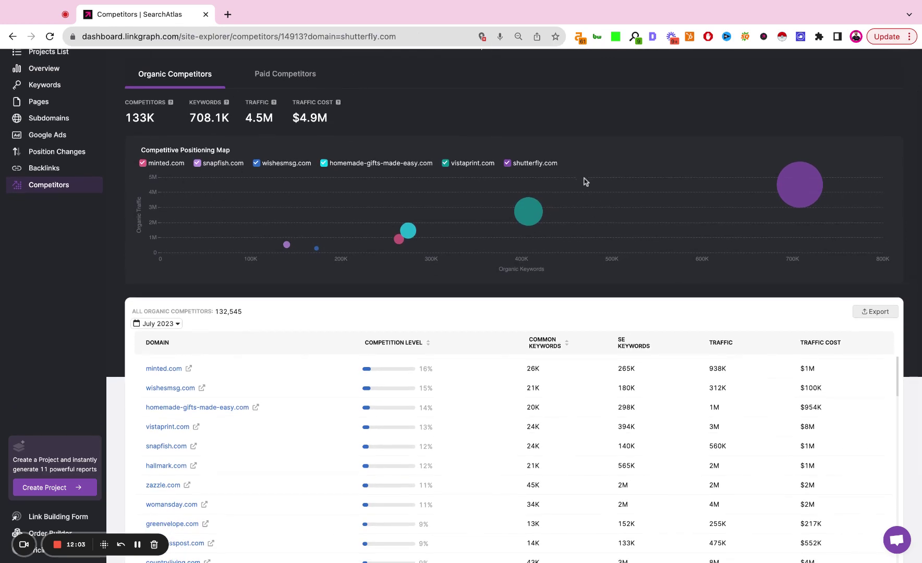
pyautogui.moveTo(808, 181)
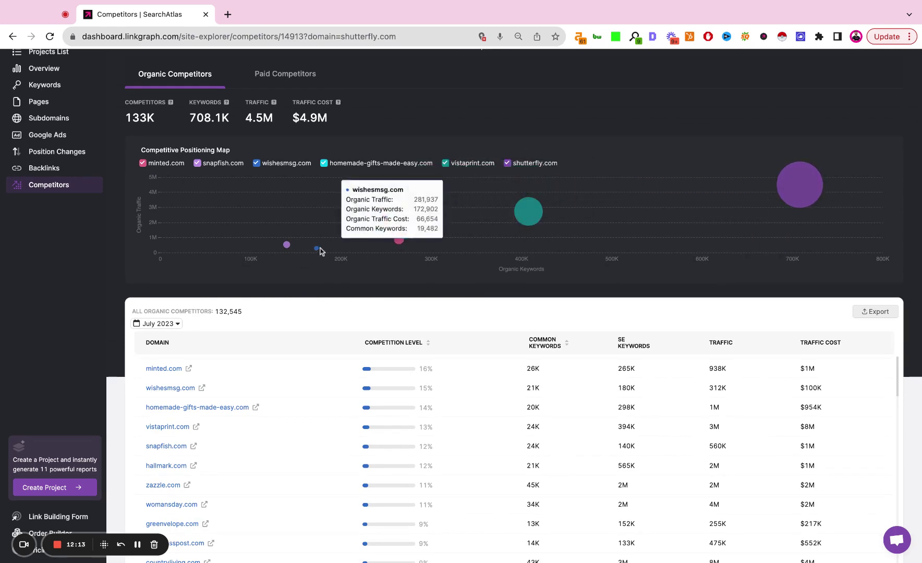
pyautogui.moveTo(288, 246)
pyautogui.scroll(-3, 406, 298)
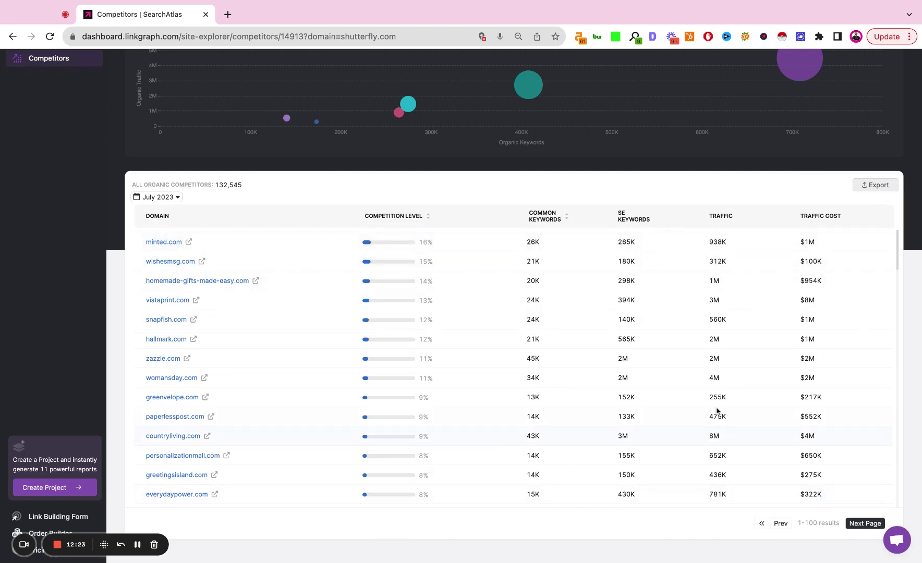
pyautogui.scroll(5, 503, 287)
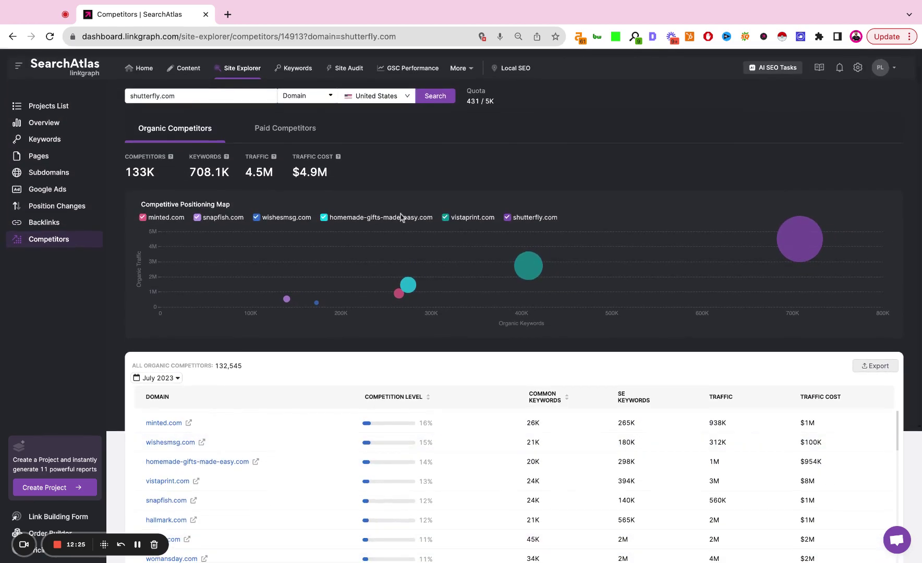
# - Review the paid positioning map and 623 paid competitors, led by mpix.com at 22%
pyautogui.click(298, 130)
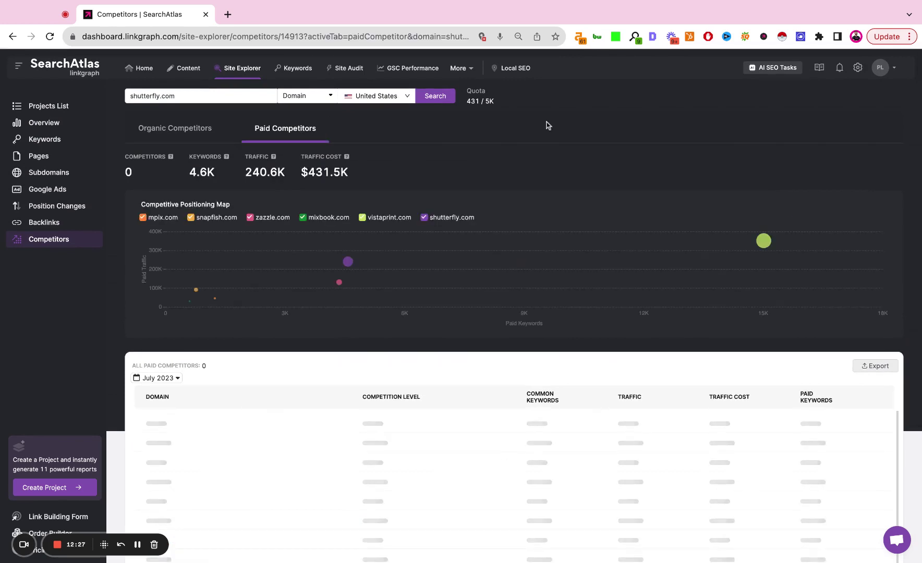
pyautogui.scroll(-1, 548, 126)
pyautogui.scroll(-2, 521, 120)
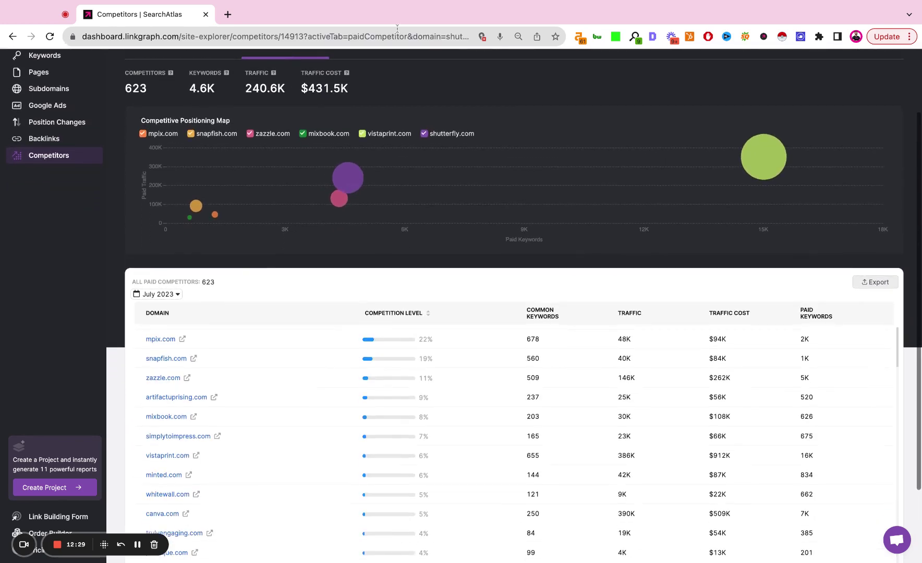
pyautogui.moveTo(345, 187)
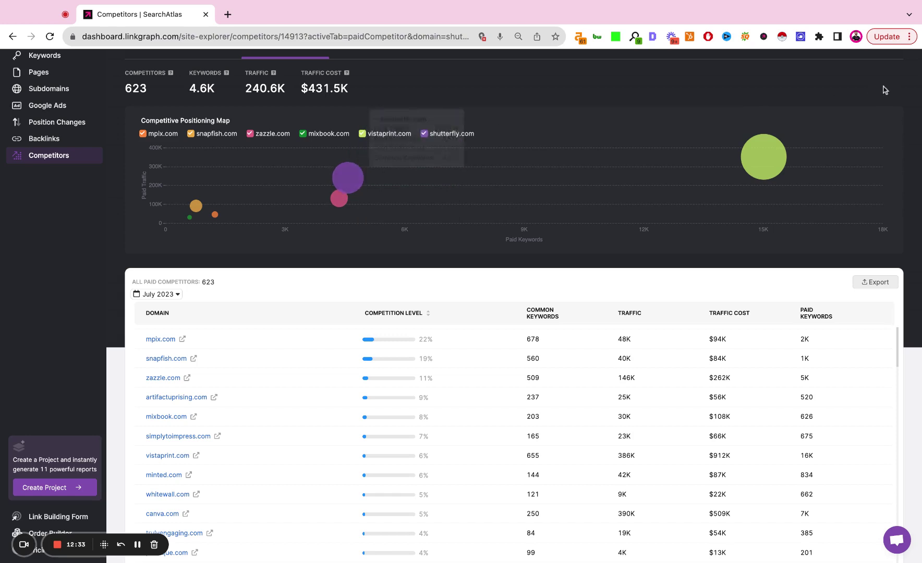
pyautogui.moveTo(763, 152)
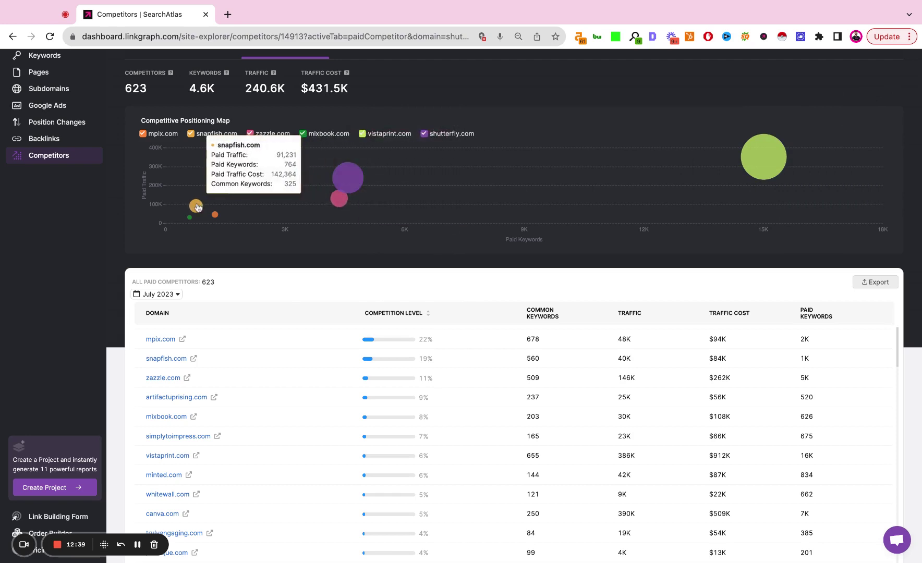
pyautogui.moveTo(215, 215)
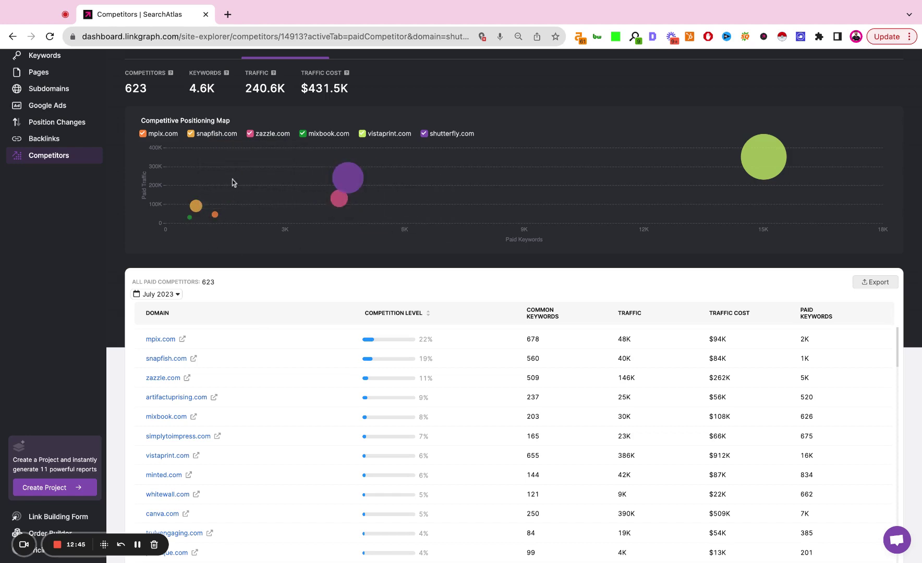
pyautogui.scroll(1, 232, 181)
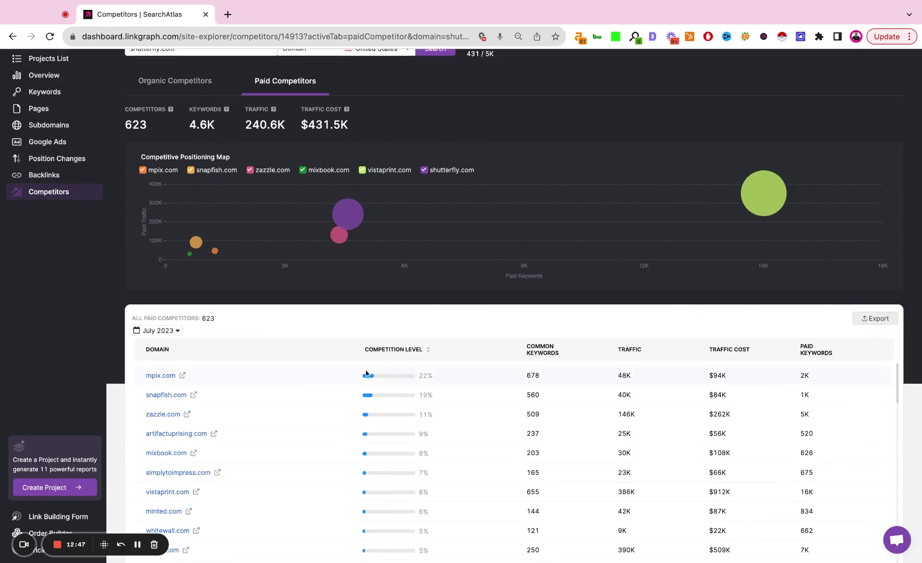
pyautogui.scroll(-3, 366, 374)
pyautogui.scroll(3, 380, 323)
pyautogui.scroll(-2, 380, 313)
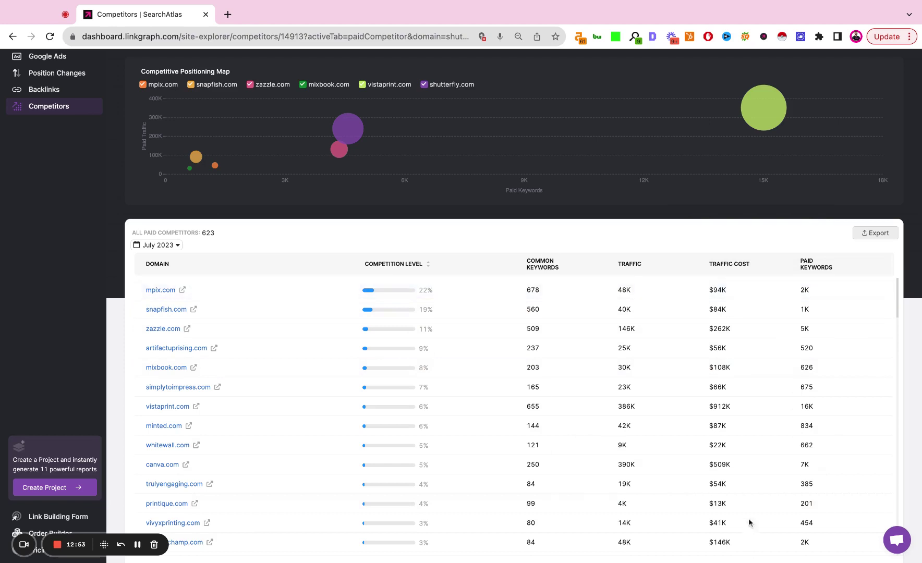
pyautogui.scroll(3, 705, 224)
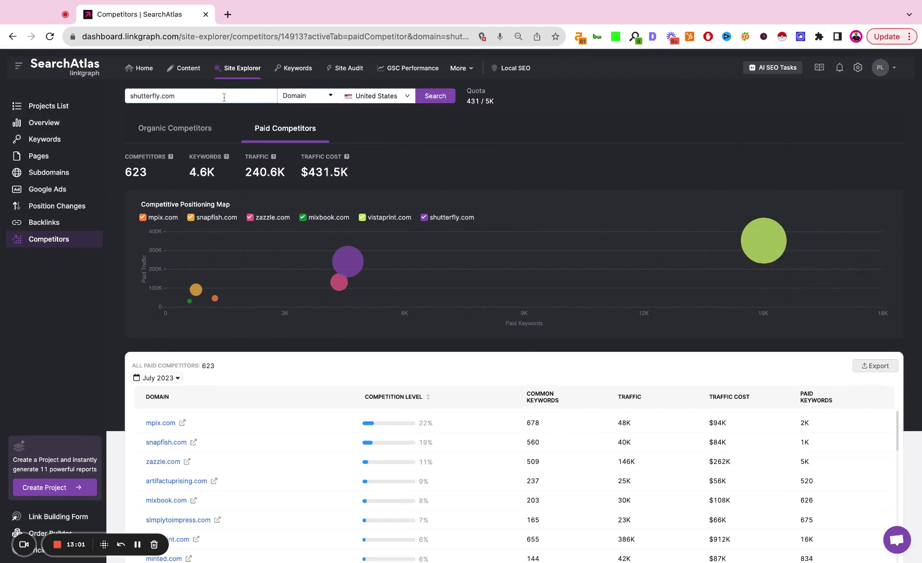
pyautogui.click(321, 101)
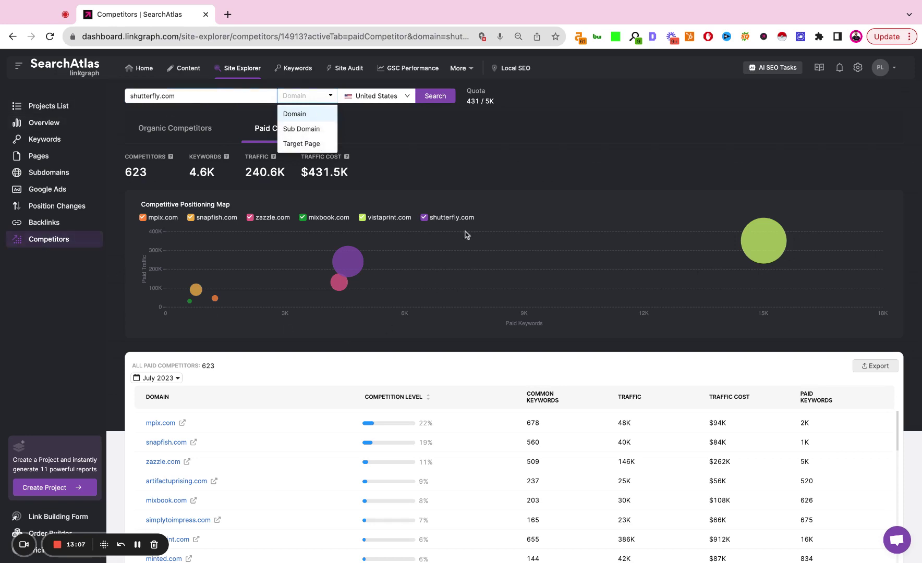
pyautogui.click(478, 145)
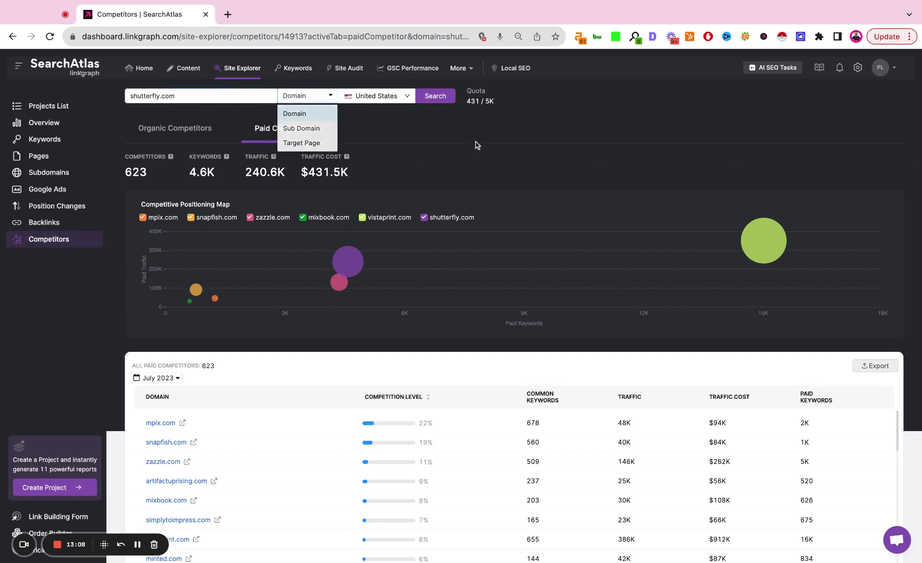
# - Save the shutterfly.com entry from the History list and check it shows under Saved Projects with linkgraph.com
pyautogui.click(49, 111)
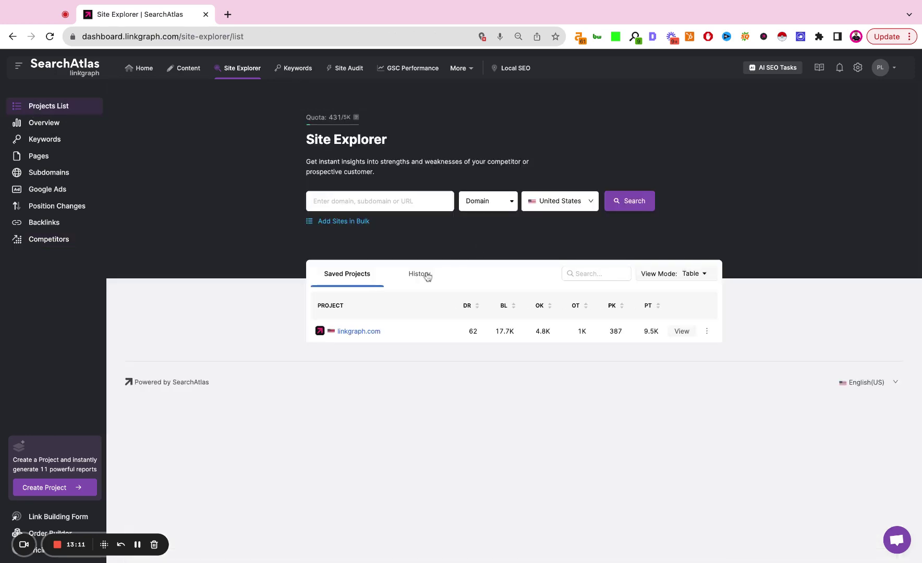
pyautogui.click(436, 274)
pyautogui.scroll(-3, 542, 292)
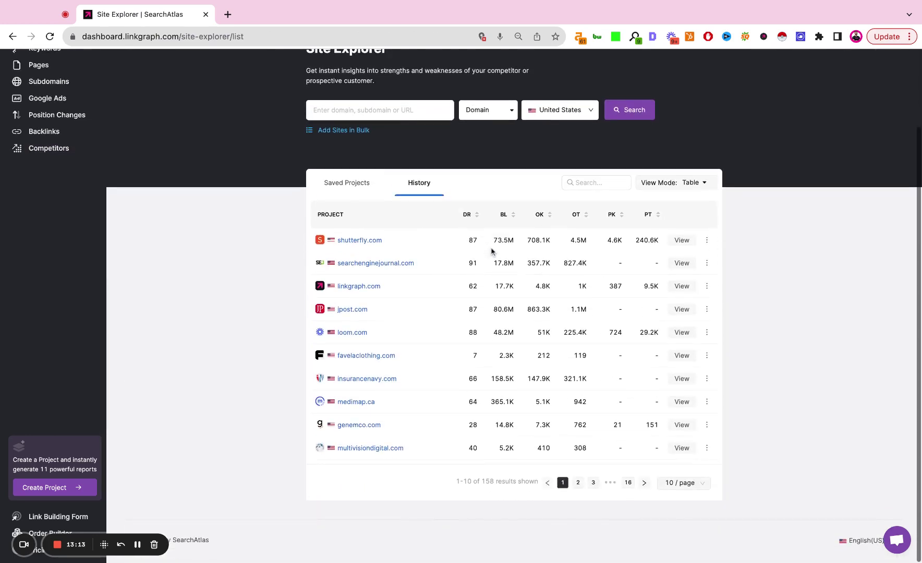
pyautogui.scroll(3, 566, 379)
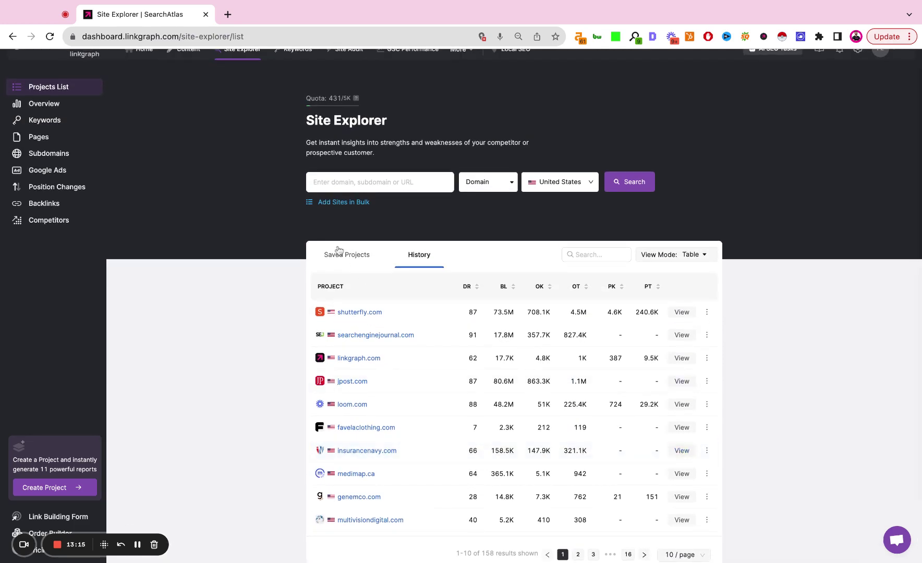
pyautogui.click(707, 313)
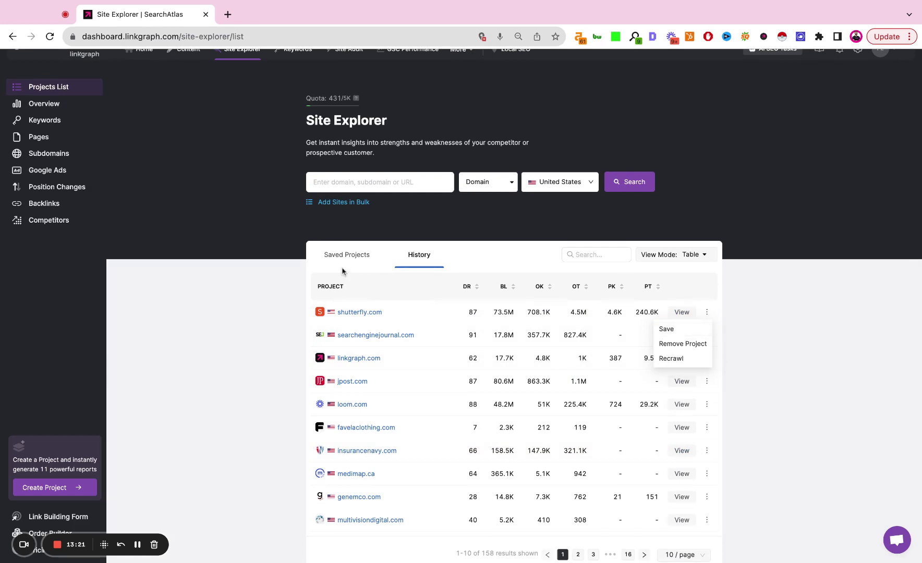
pyautogui.click(659, 331)
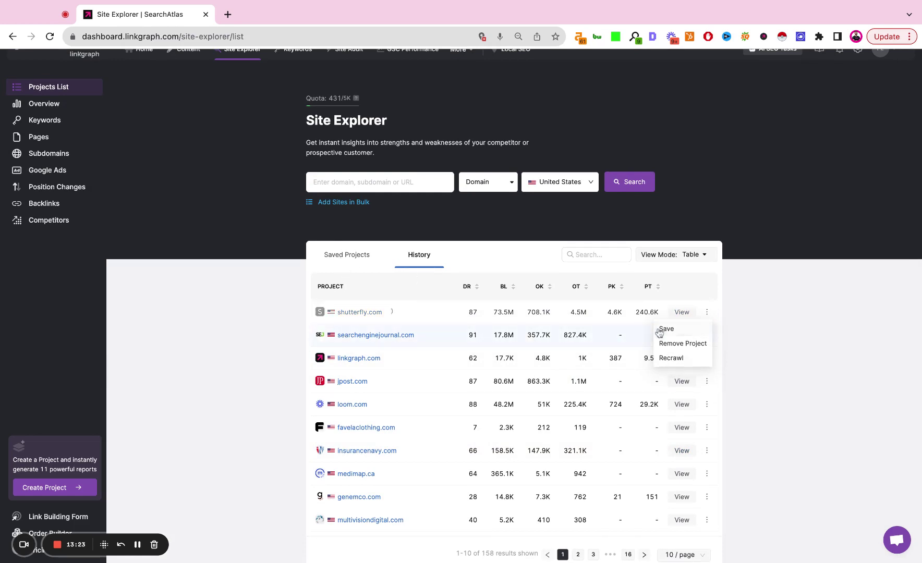
pyautogui.click(360, 256)
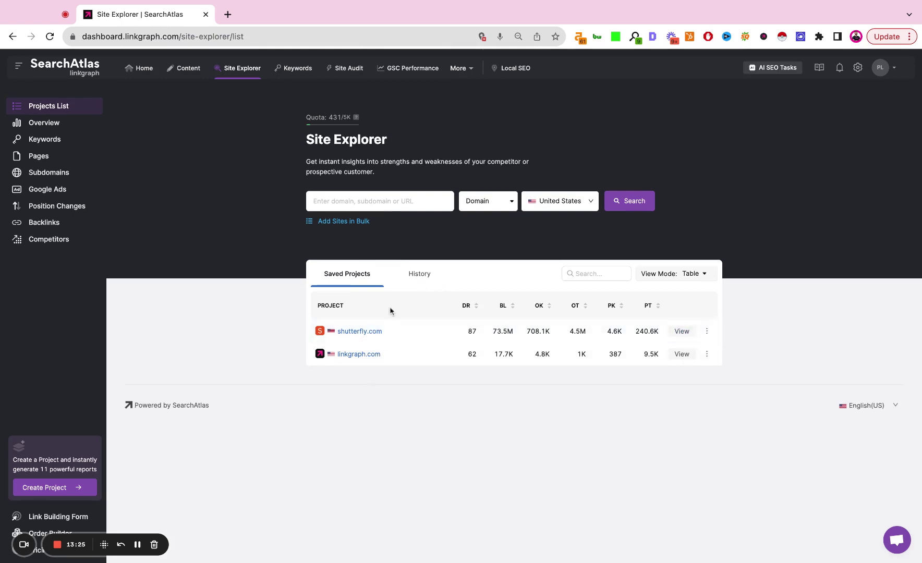